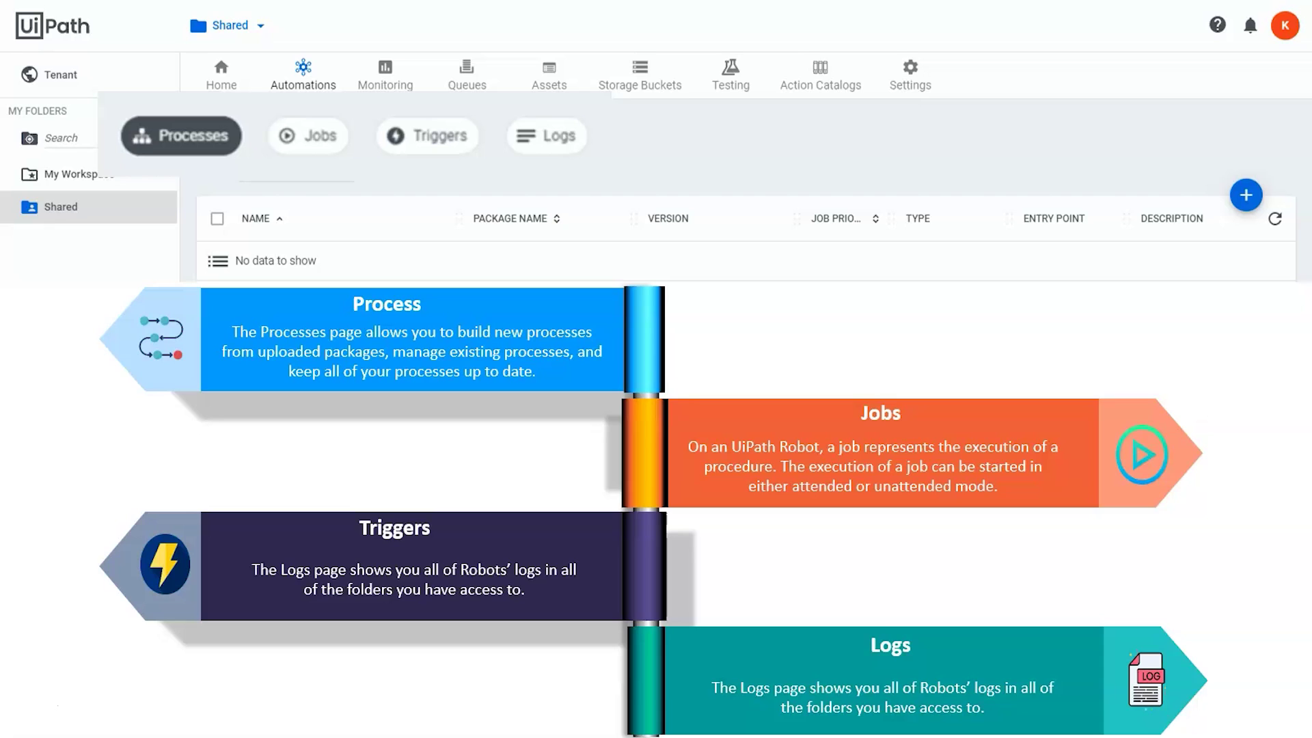
pyautogui.click(943, 675)
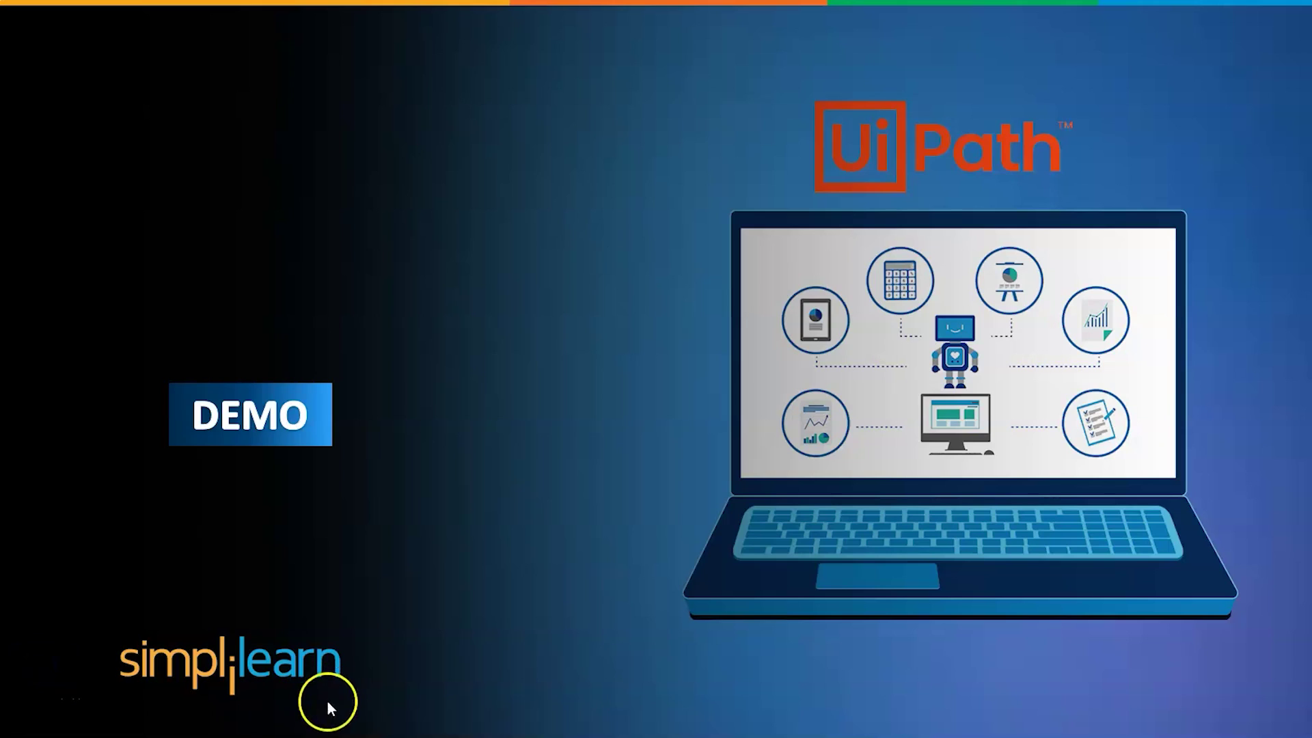
# Switch to the Chrome browser and open platform.uipath.com.
pyautogui.click(314, 729)
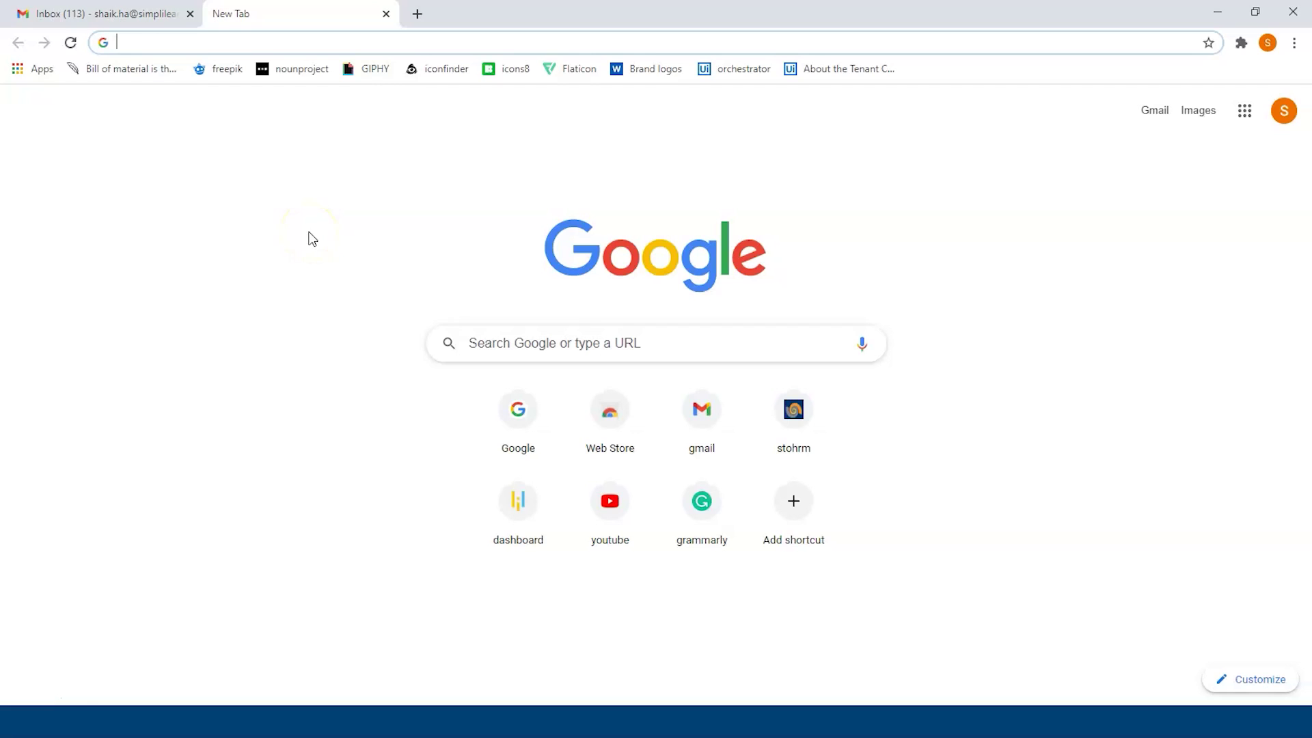
pyautogui.write('platform.uipath.com')
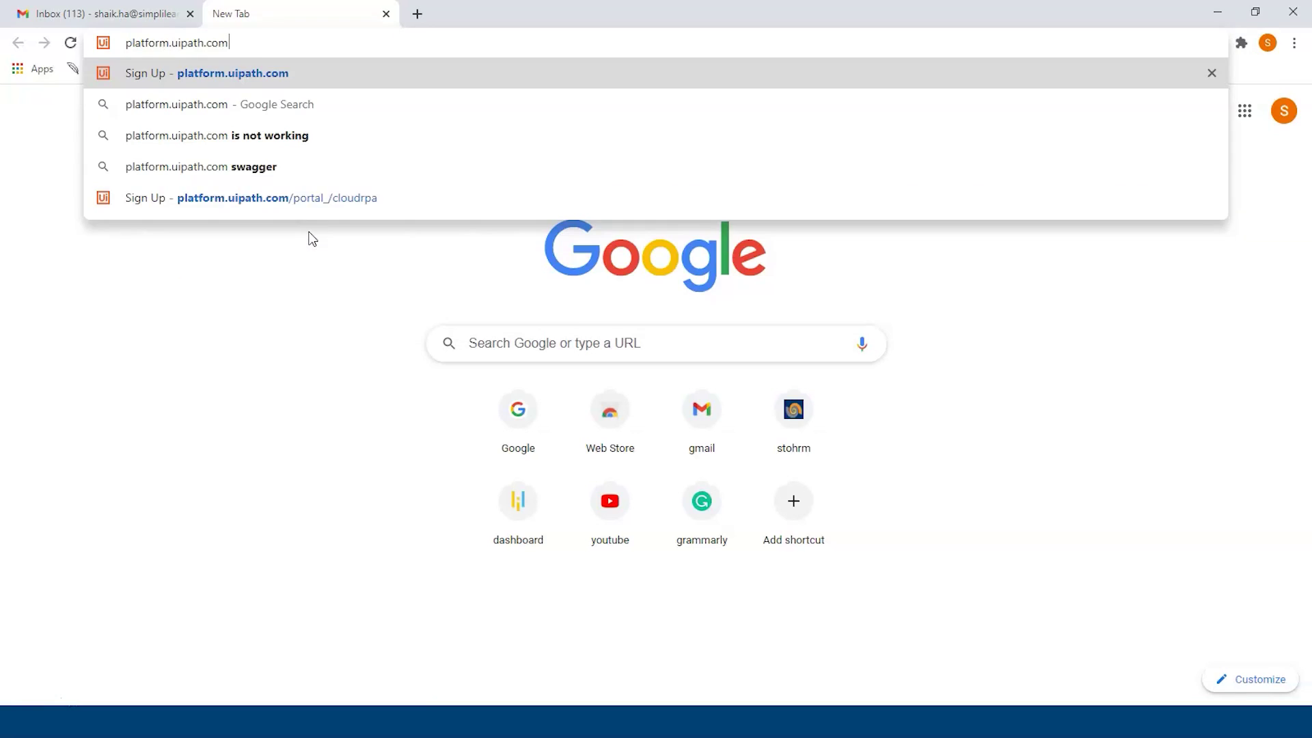
pyautogui.press('Return')
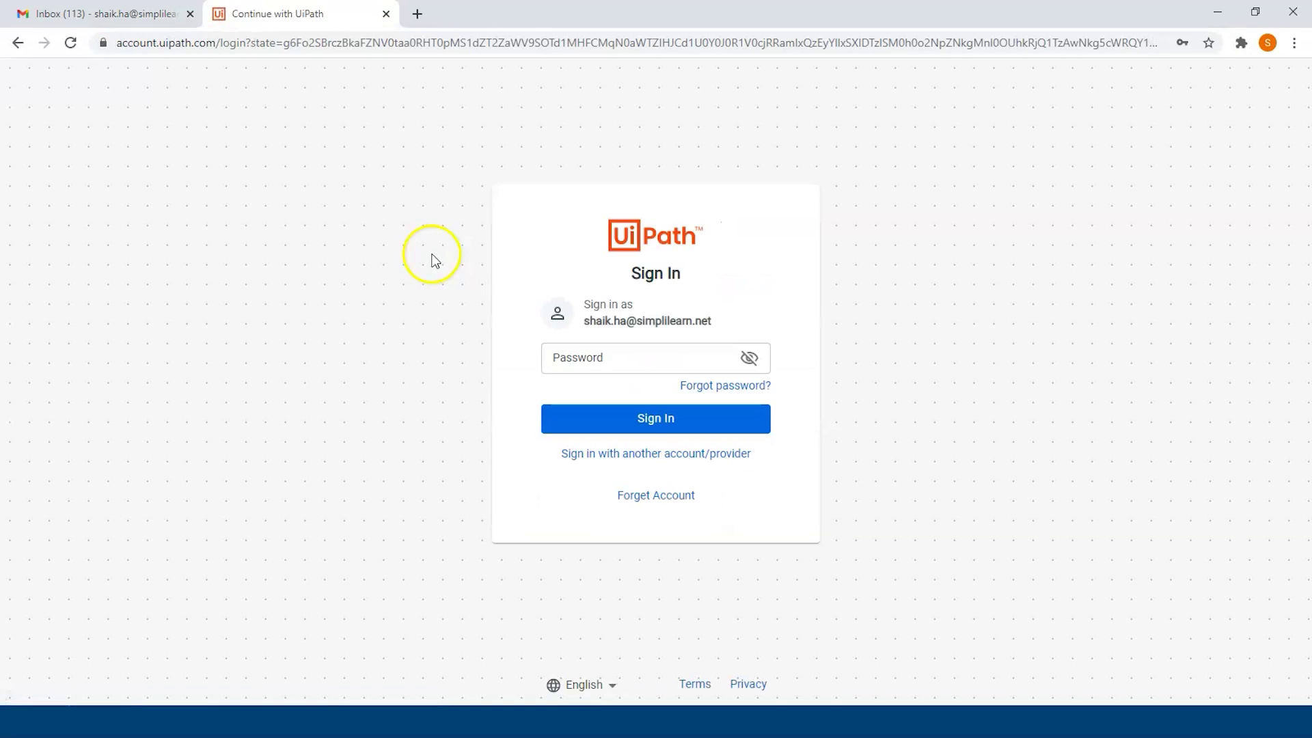
# Fill in the saved account password and sign in to UiPath Automation Cloud.
pyautogui.click(596, 356)
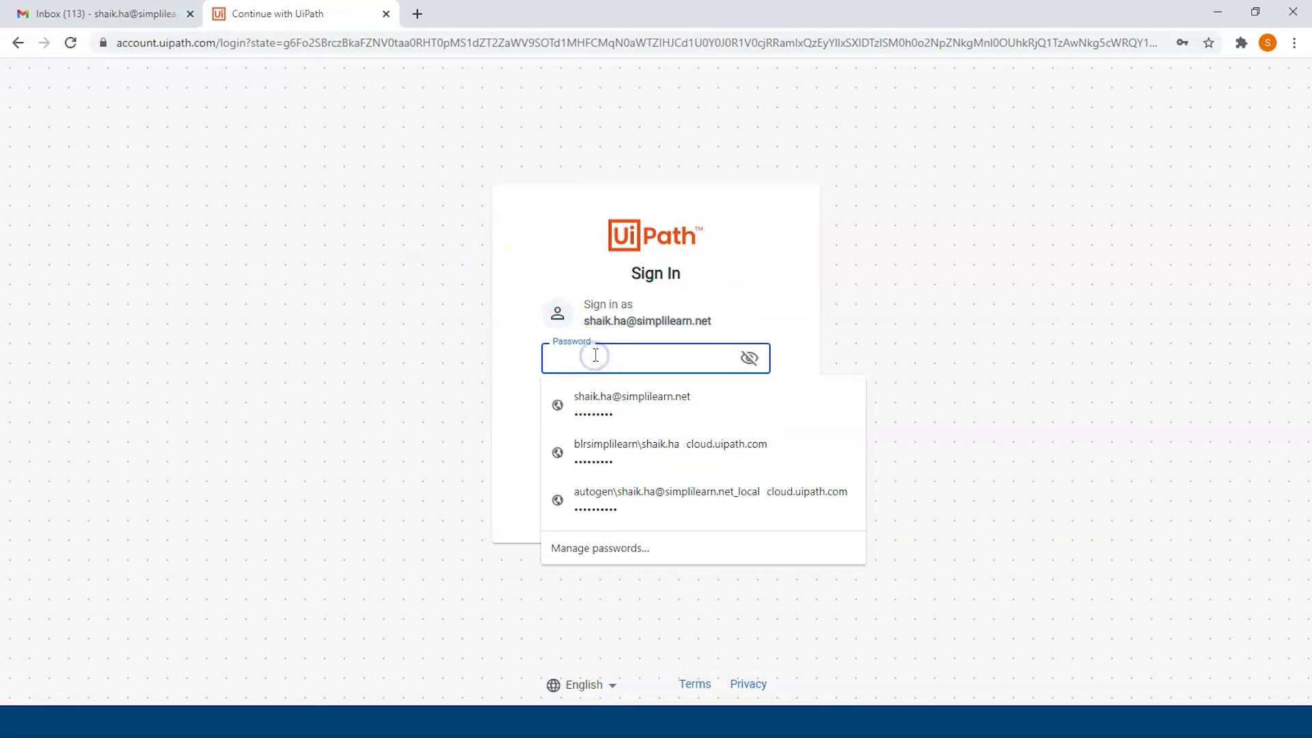
pyautogui.click(598, 401)
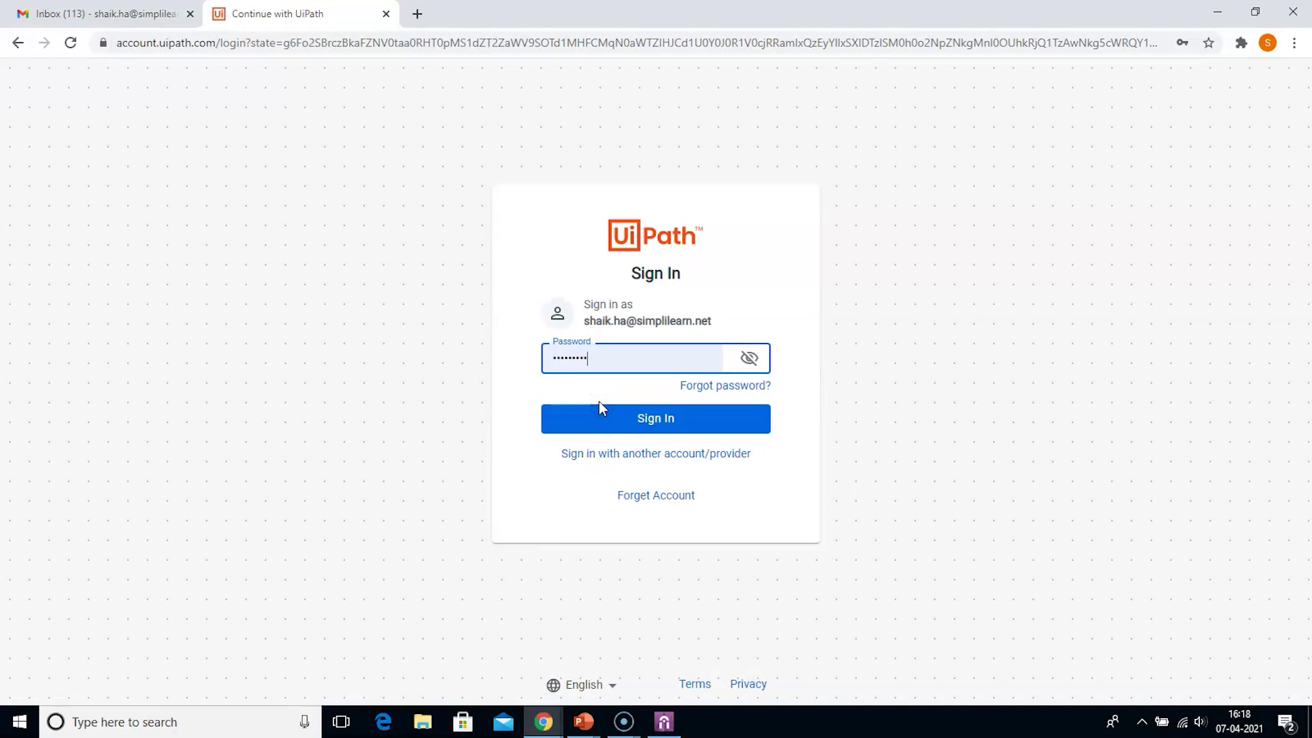
pyautogui.click(600, 410)
pyautogui.click(400, 556)
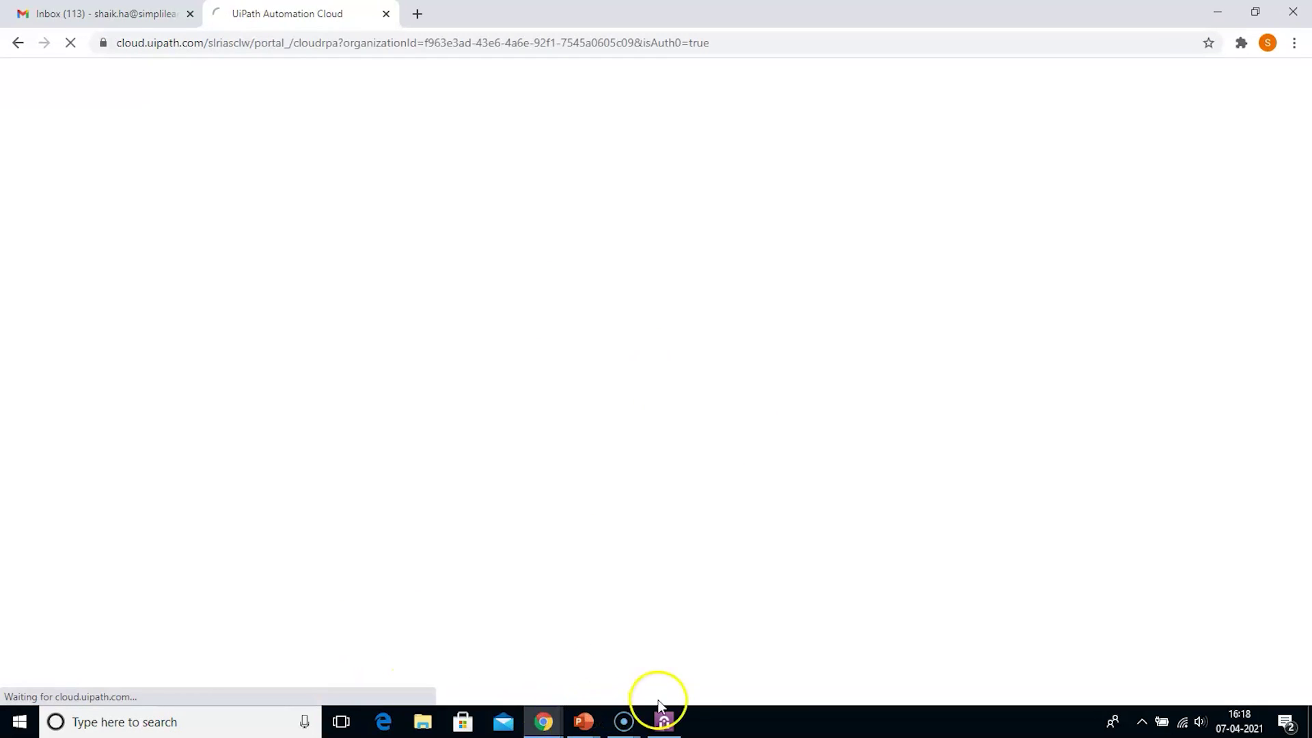
# Bring up the UiPath Assistant window to check its connection status and available processes, and minimize it.
pyautogui.moveTo(668, 714)
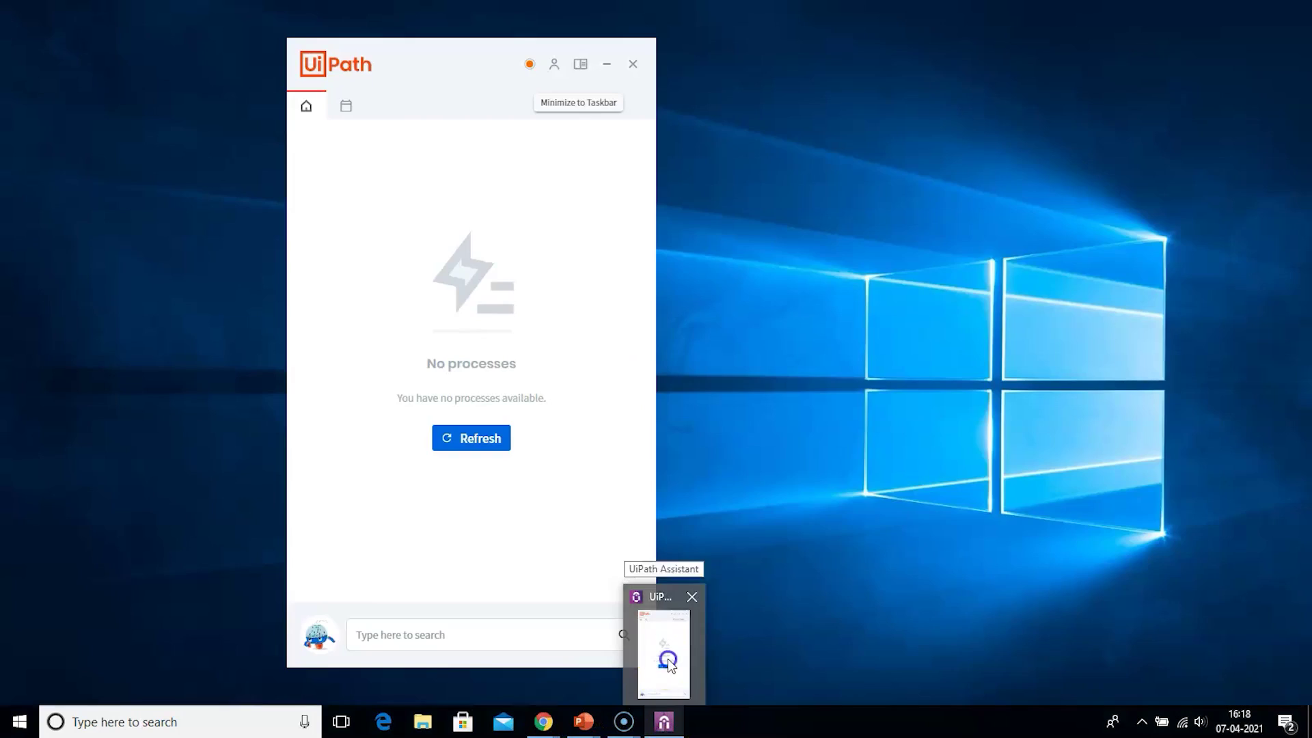
pyautogui.click(667, 659)
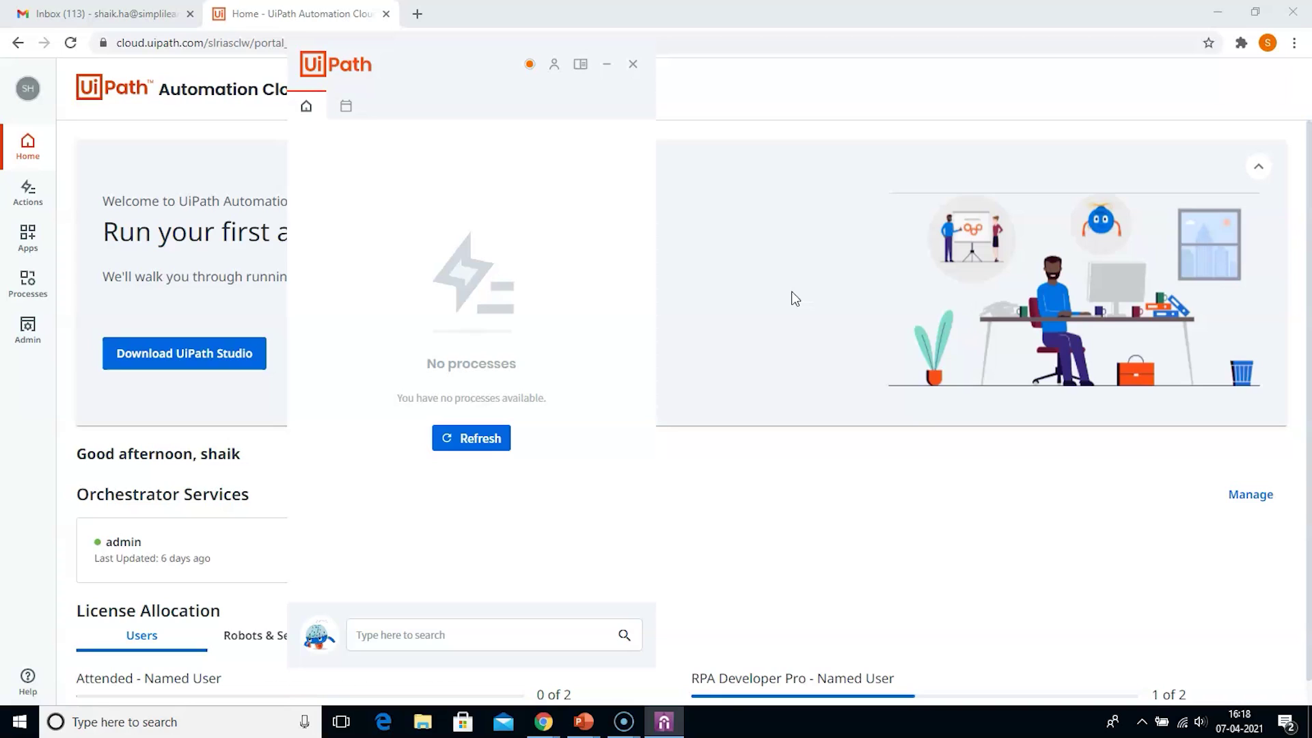
pyautogui.click(607, 71)
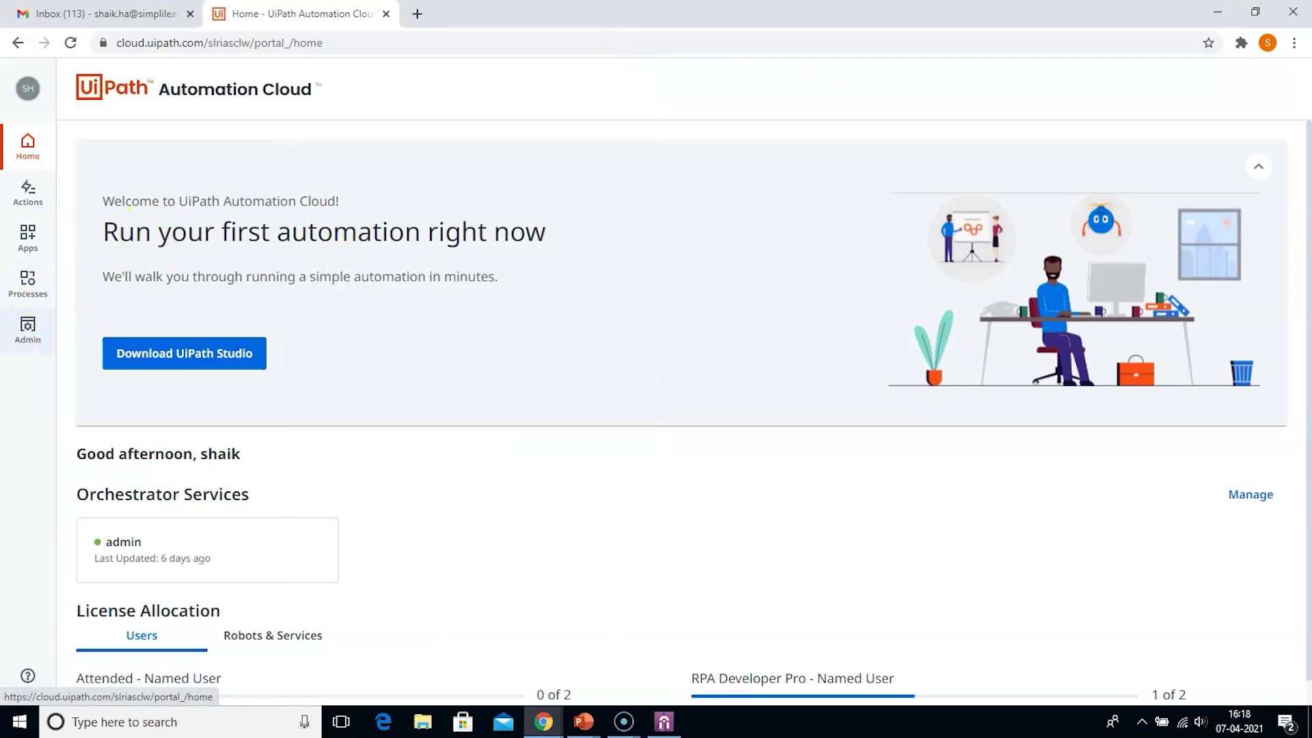
# Examine the organization's tenants, users and groups in the administration area.
pyautogui.click(28, 330)
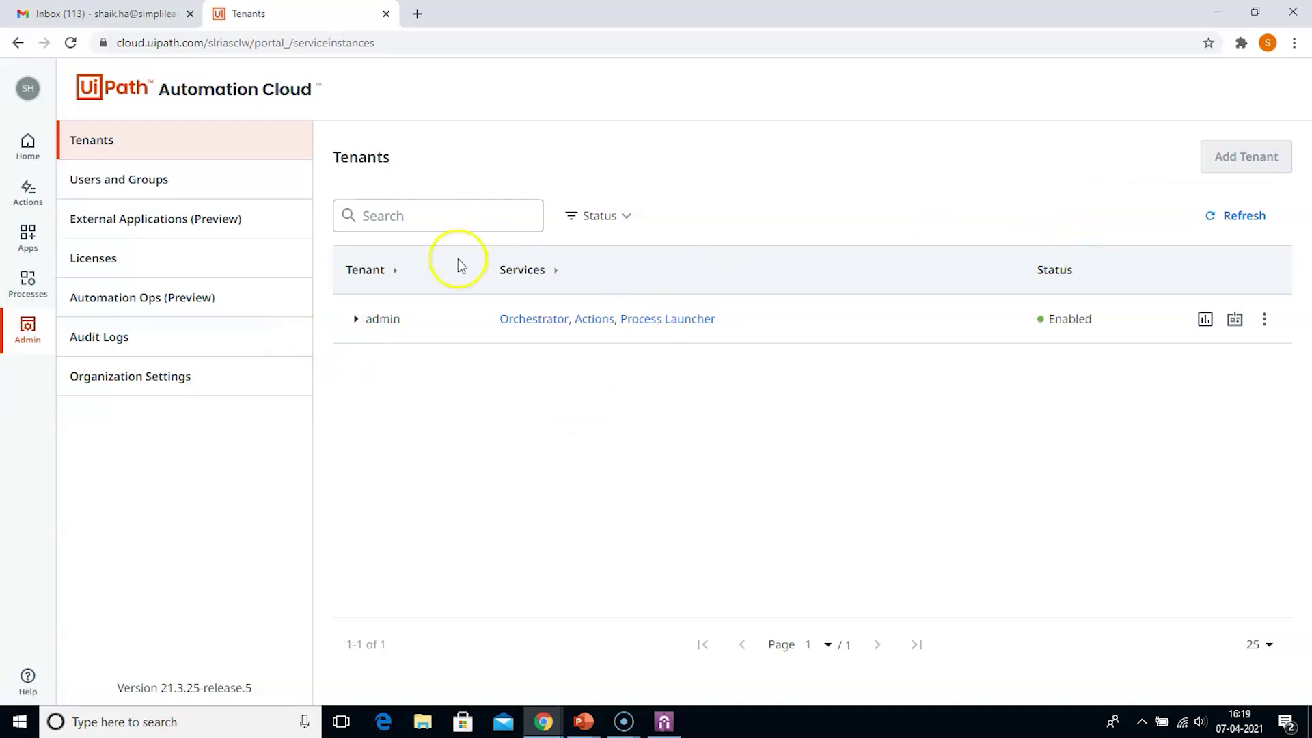
pyautogui.click(123, 179)
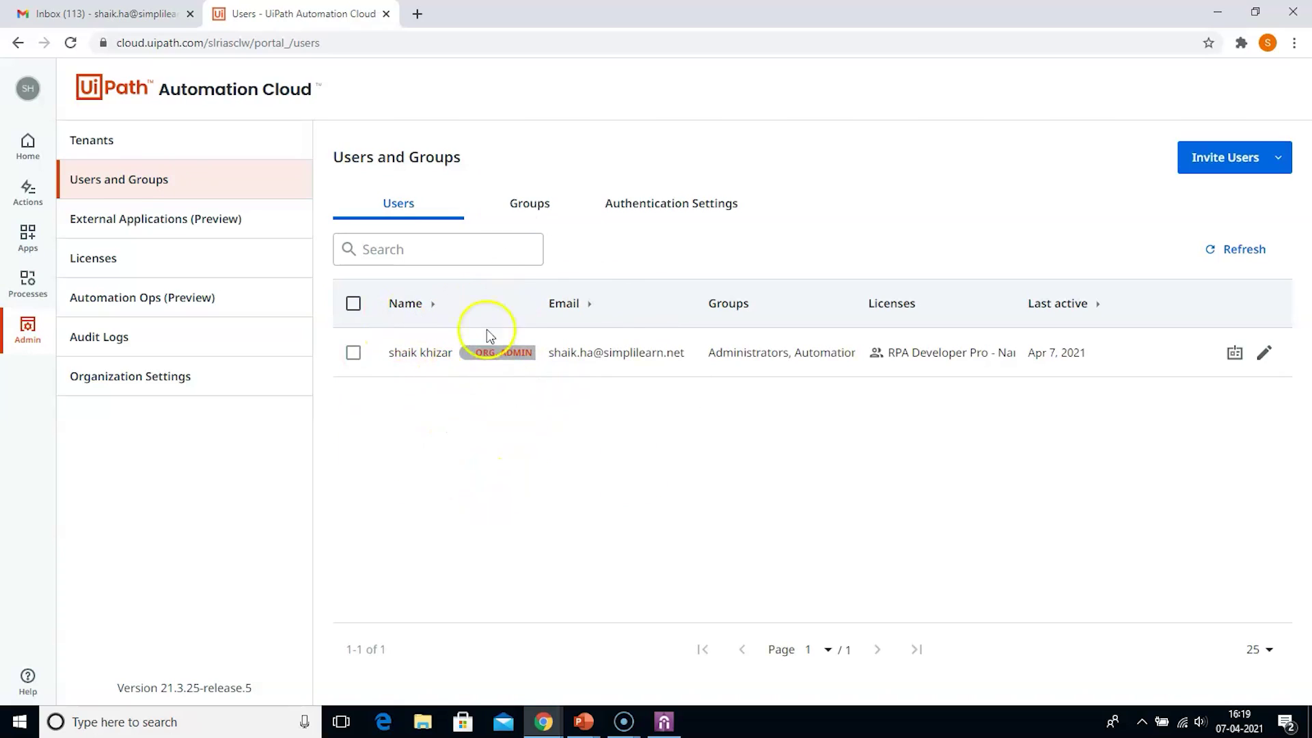
pyautogui.click(527, 213)
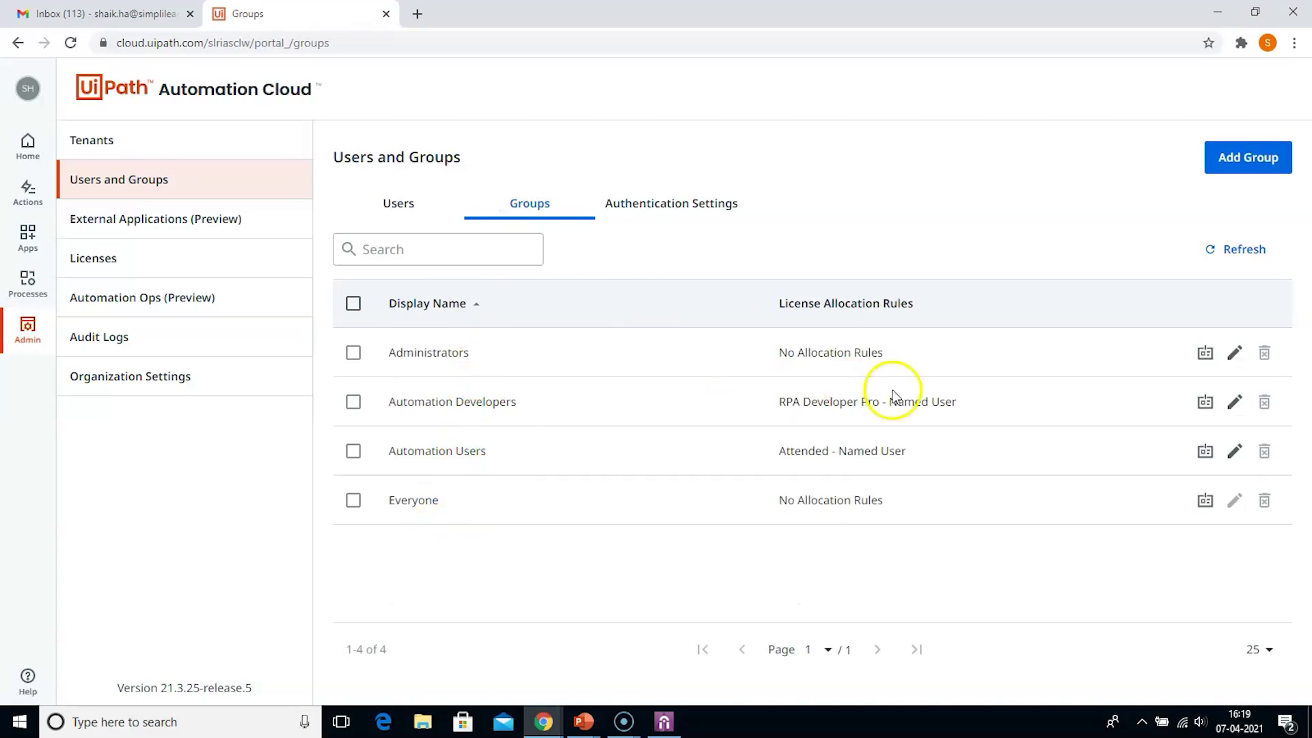
# Return to the tenants list and open the Orchestrator service of the admin tenant.
pyautogui.click(108, 155)
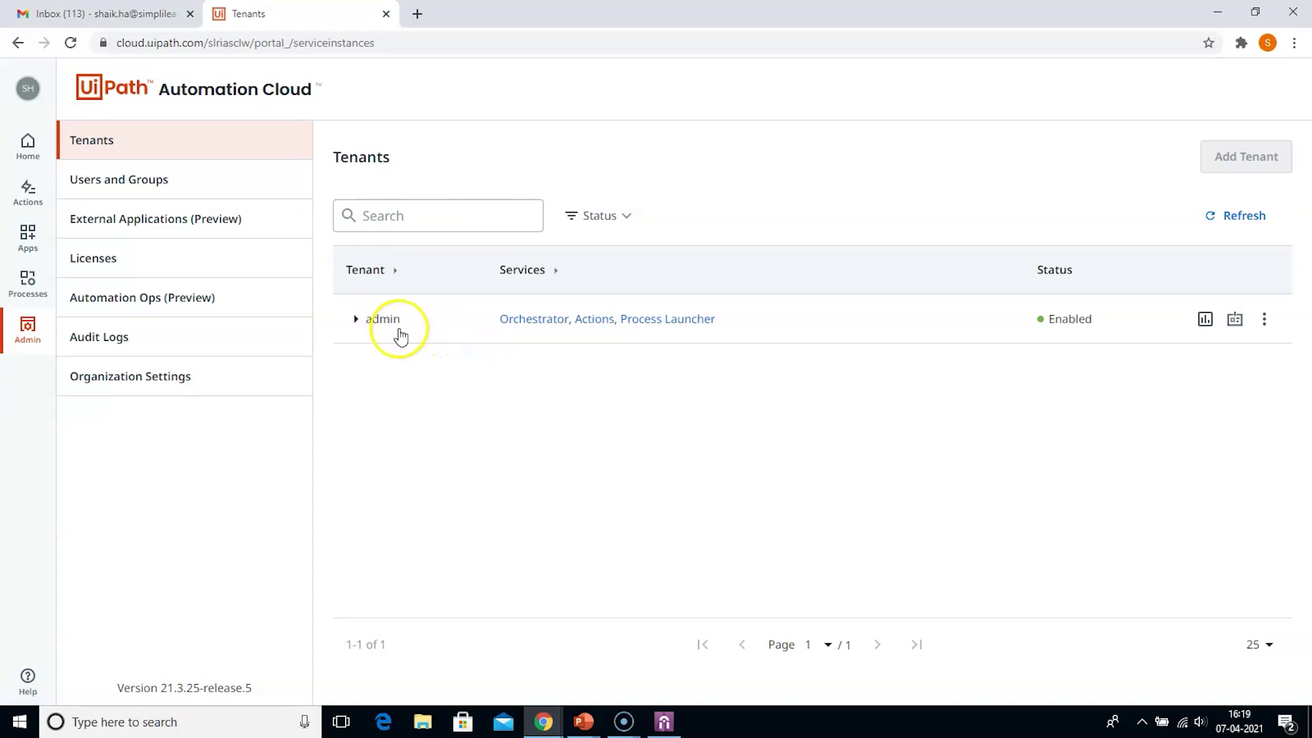
pyautogui.click(526, 321)
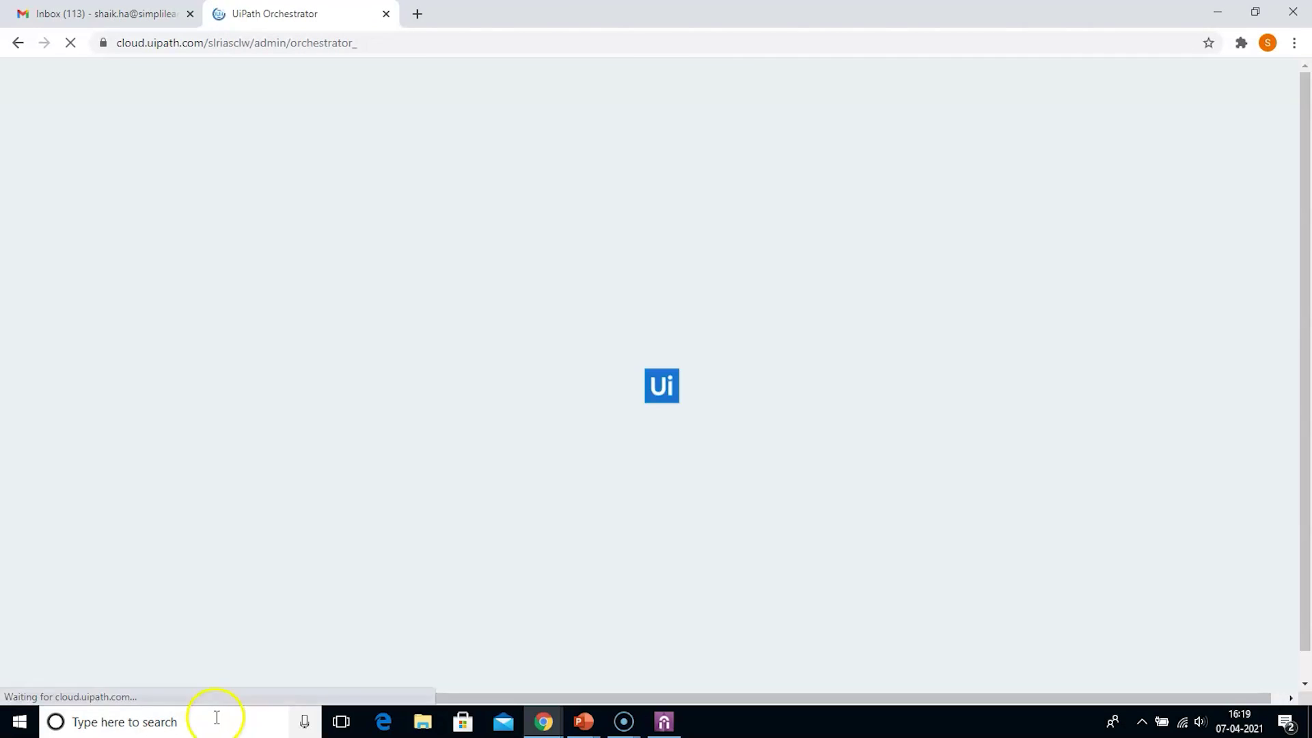
# Find UiPath Assistant on the computer with the search term "uip" and launch it.
pyautogui.click(217, 719)
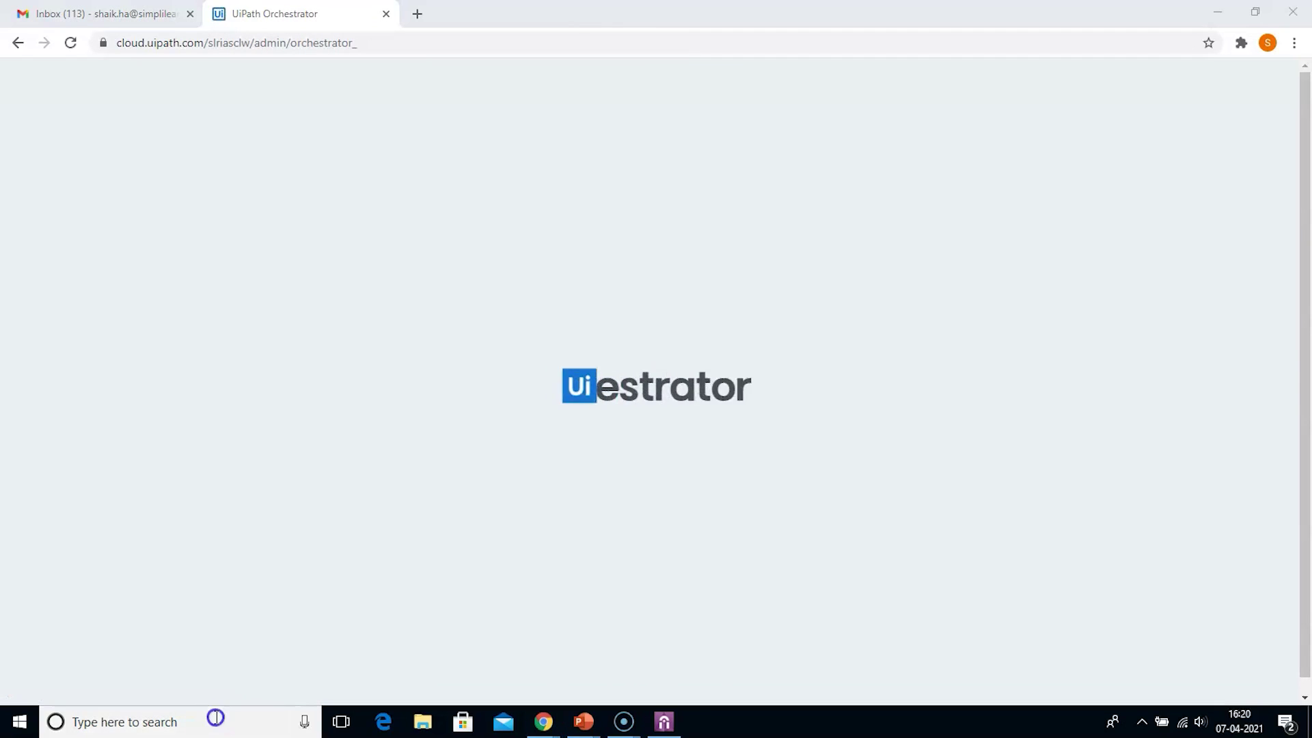
pyautogui.write('uip')
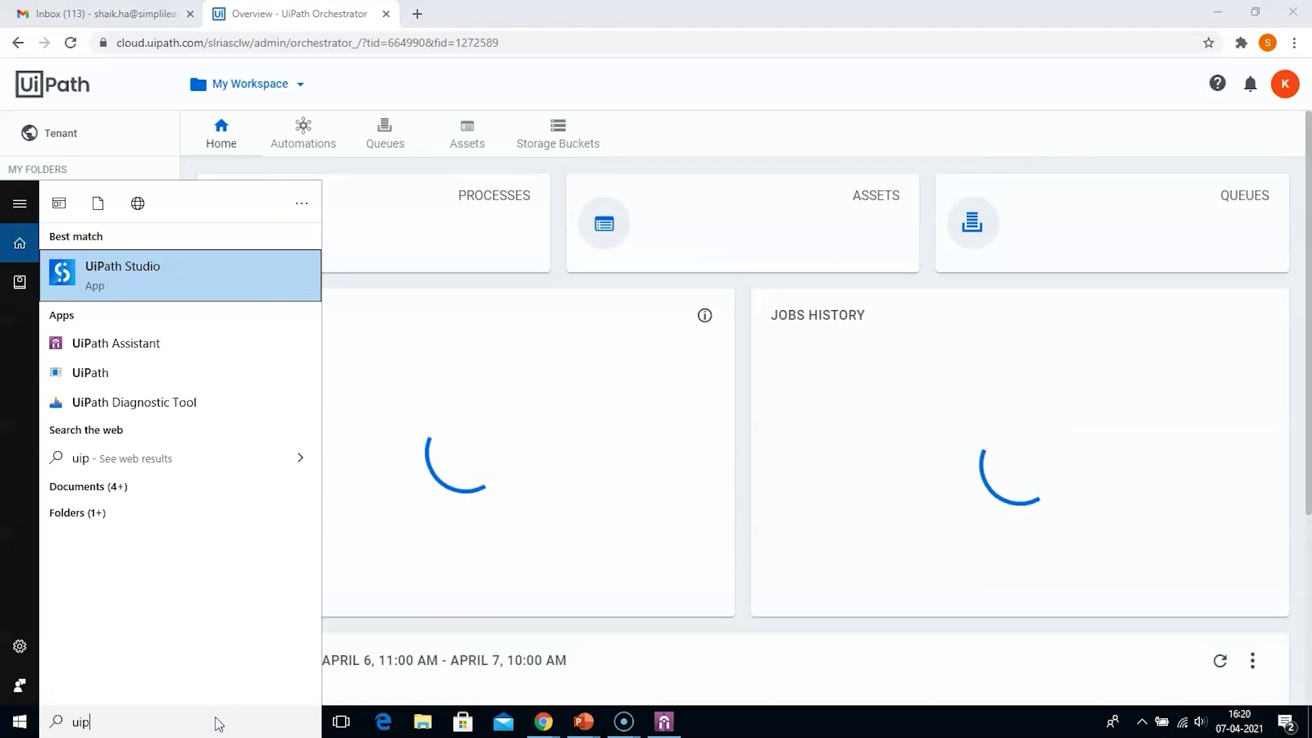
pyautogui.click(122, 351)
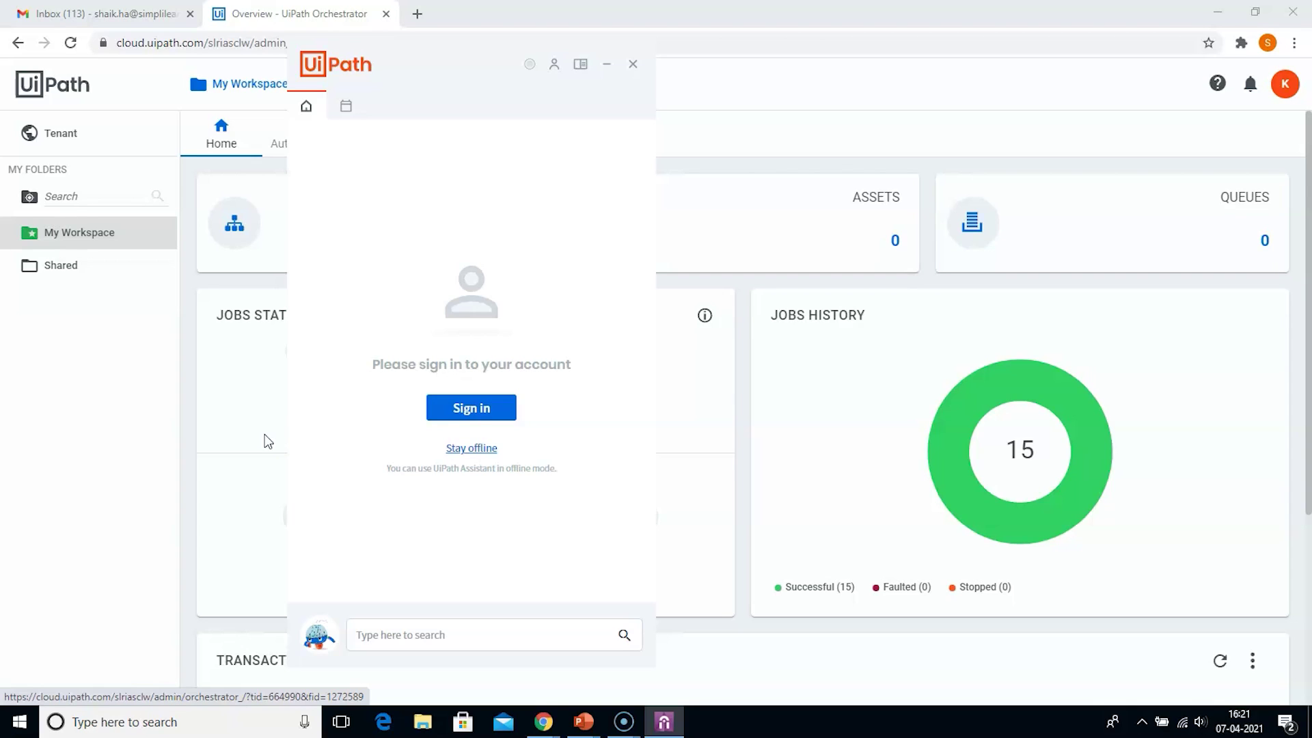
# Sign in to UiPath Assistant through the browser with the account password and allow Microsoft Edge to open UiPath.
pyautogui.click(457, 417)
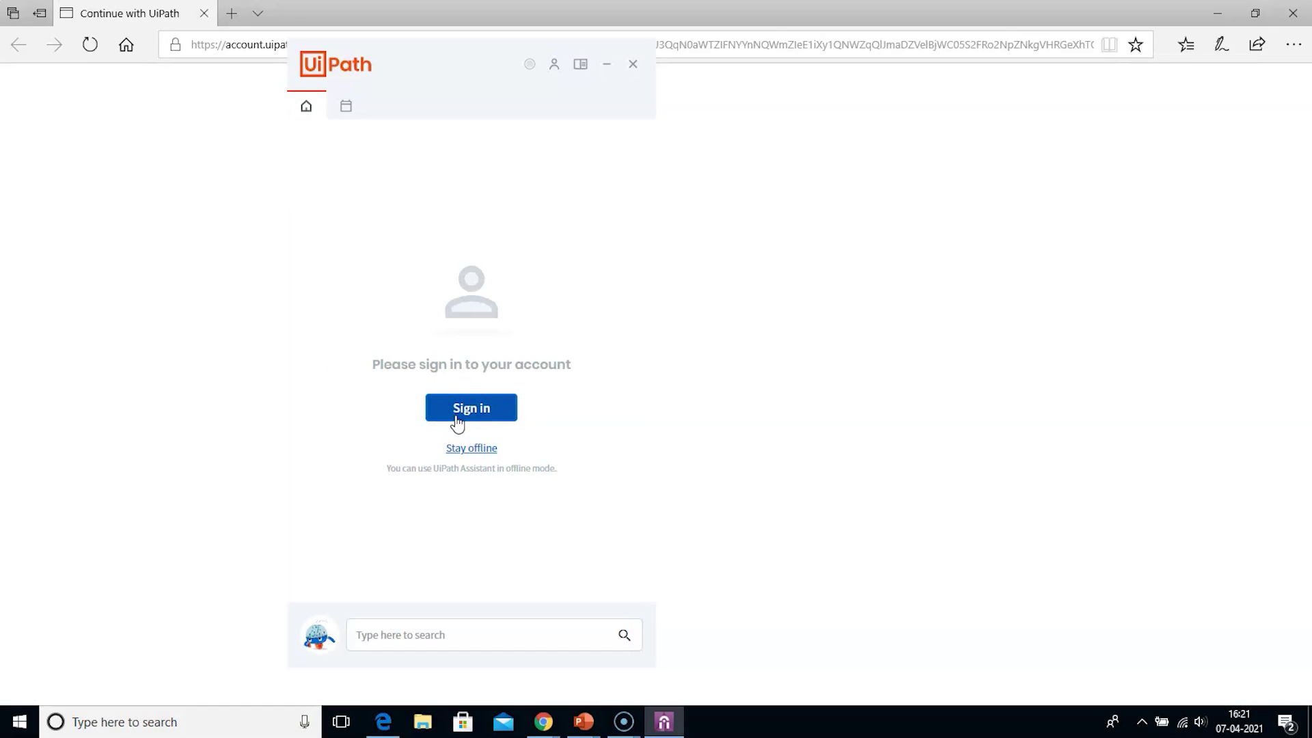
pyautogui.click(606, 65)
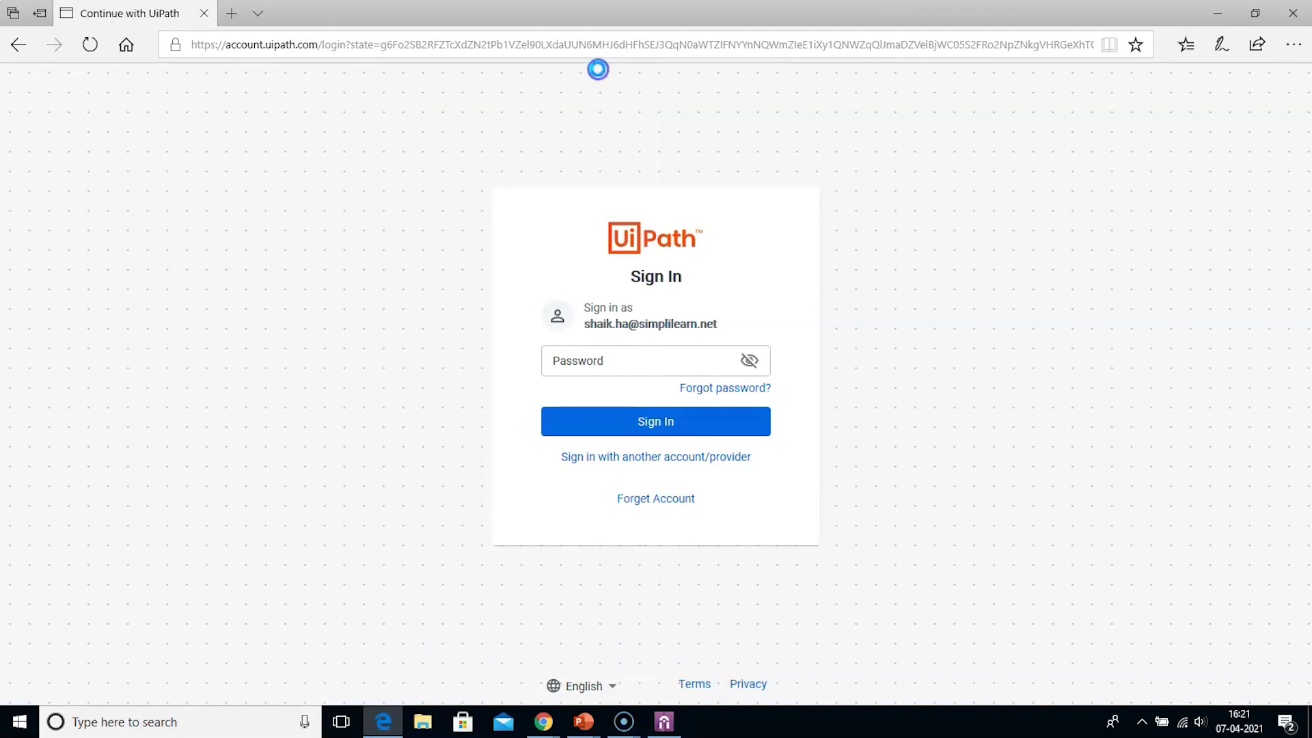
pyautogui.click(619, 360)
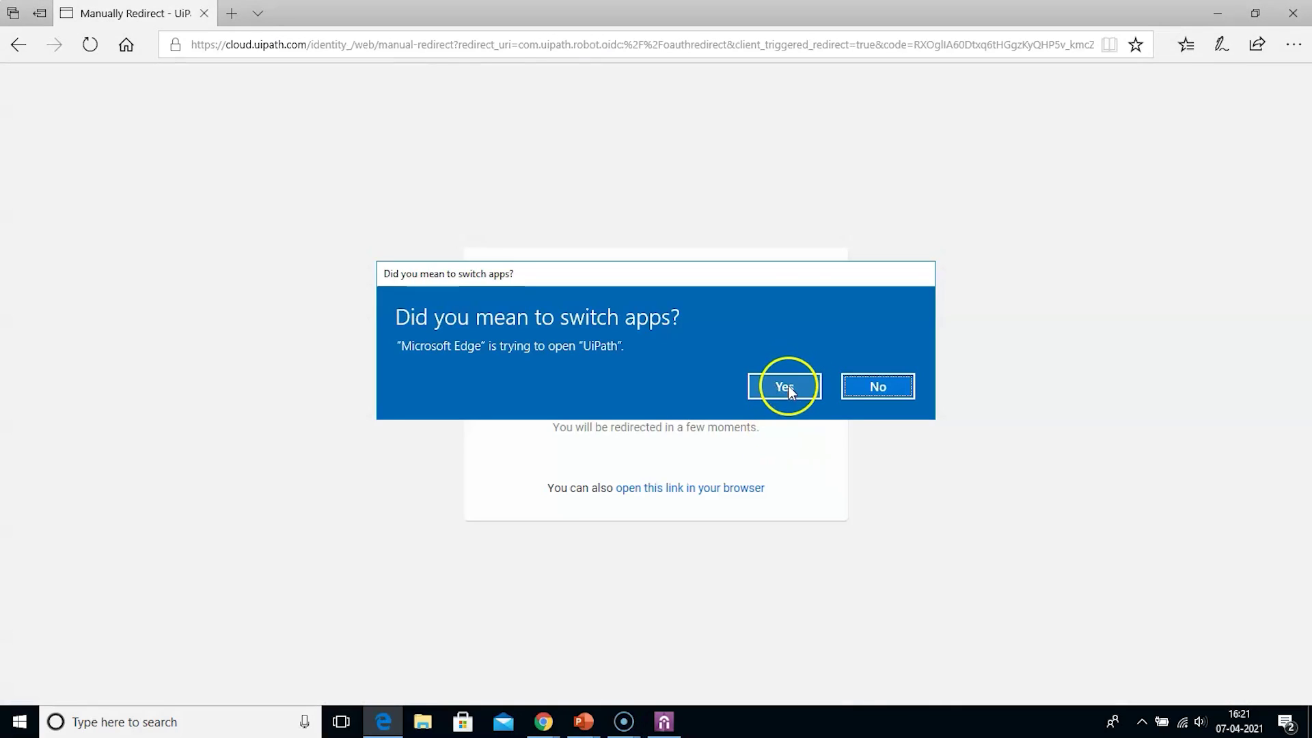
pyautogui.click(786, 387)
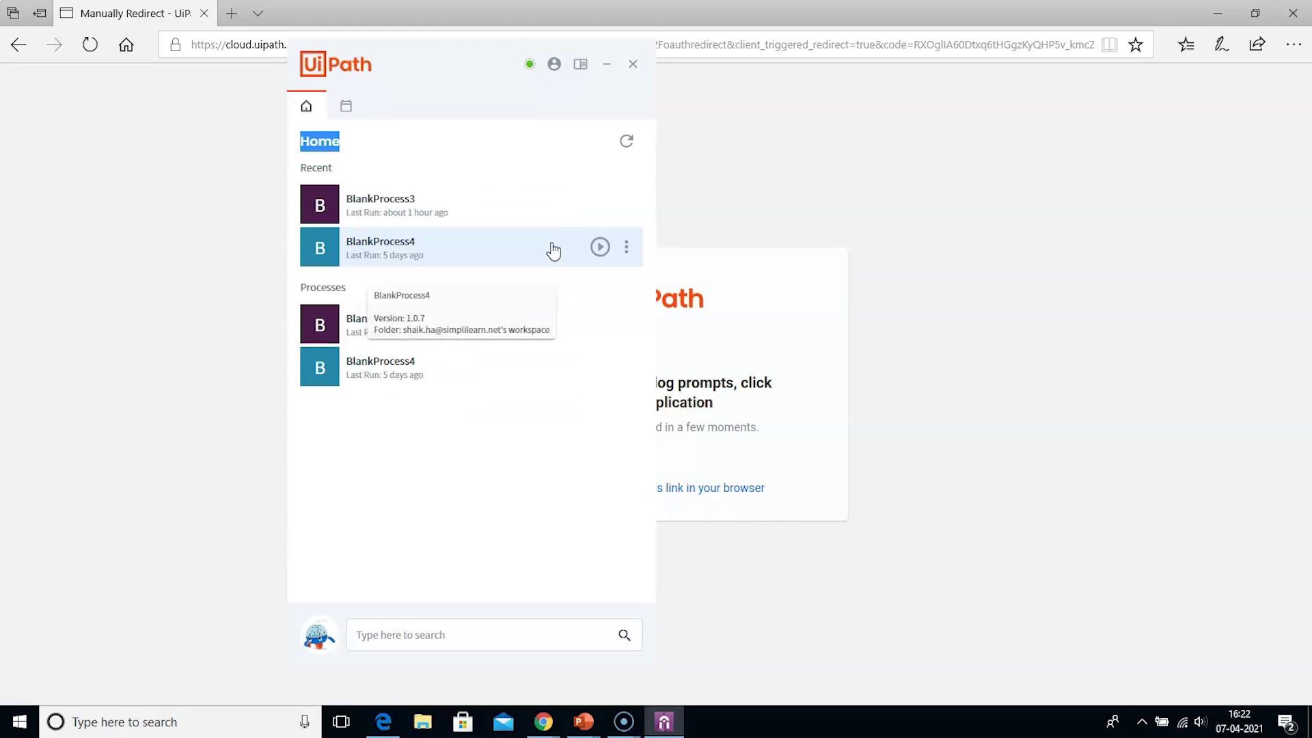
# Check the Assistant's connection status and open its preferences.
pyautogui.moveTo(529, 68)
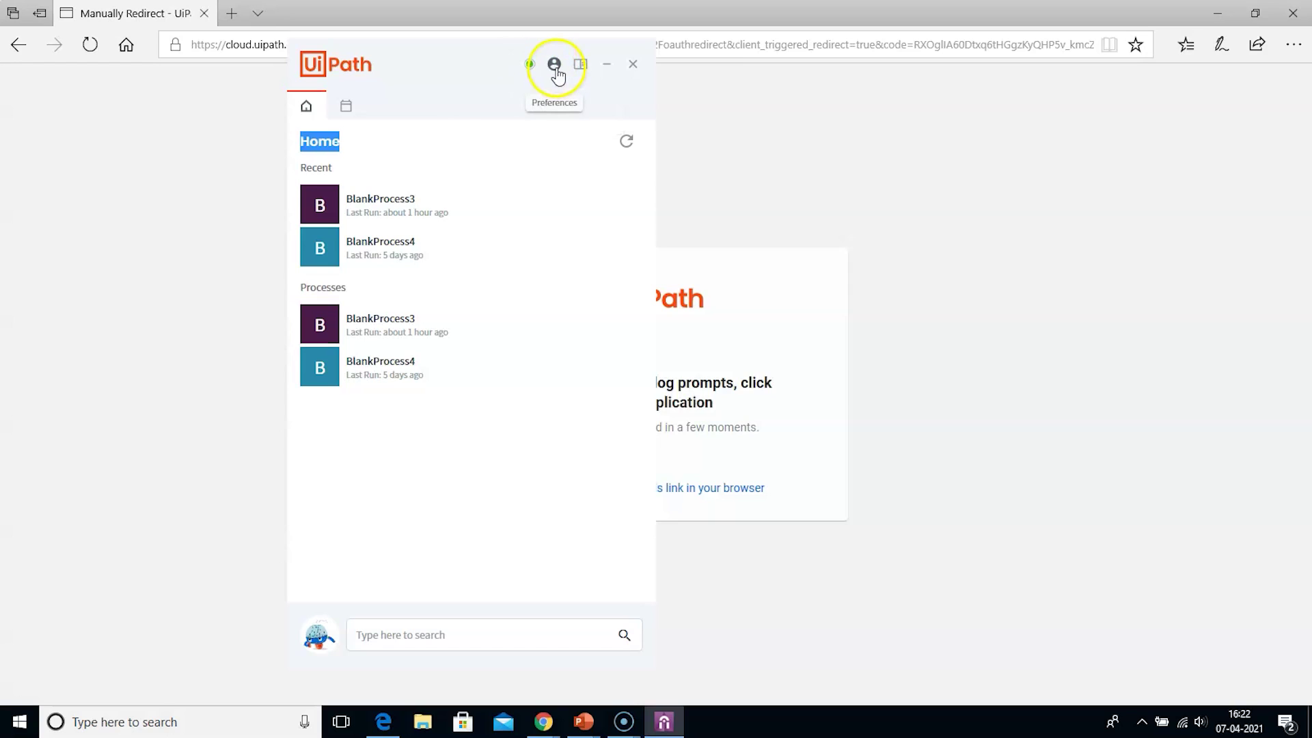
pyautogui.click(555, 66)
pyautogui.click(571, 118)
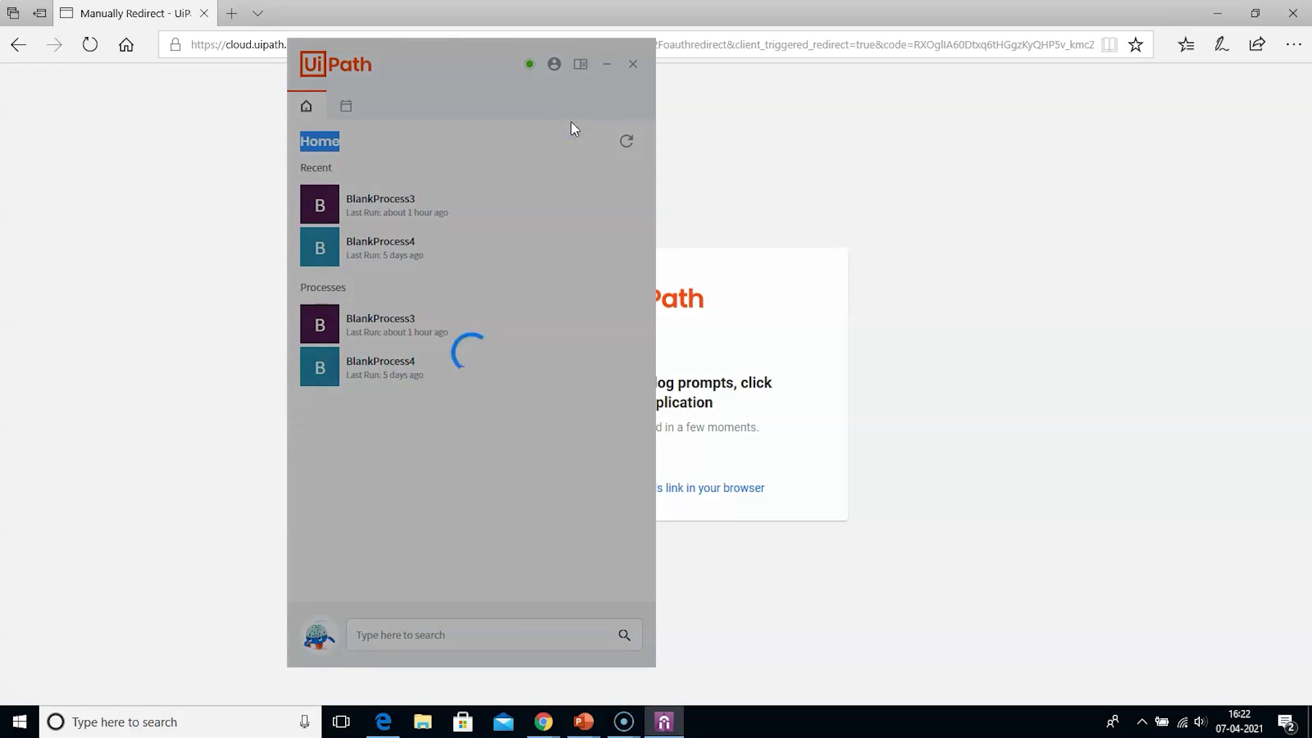
pyautogui.click(419, 226)
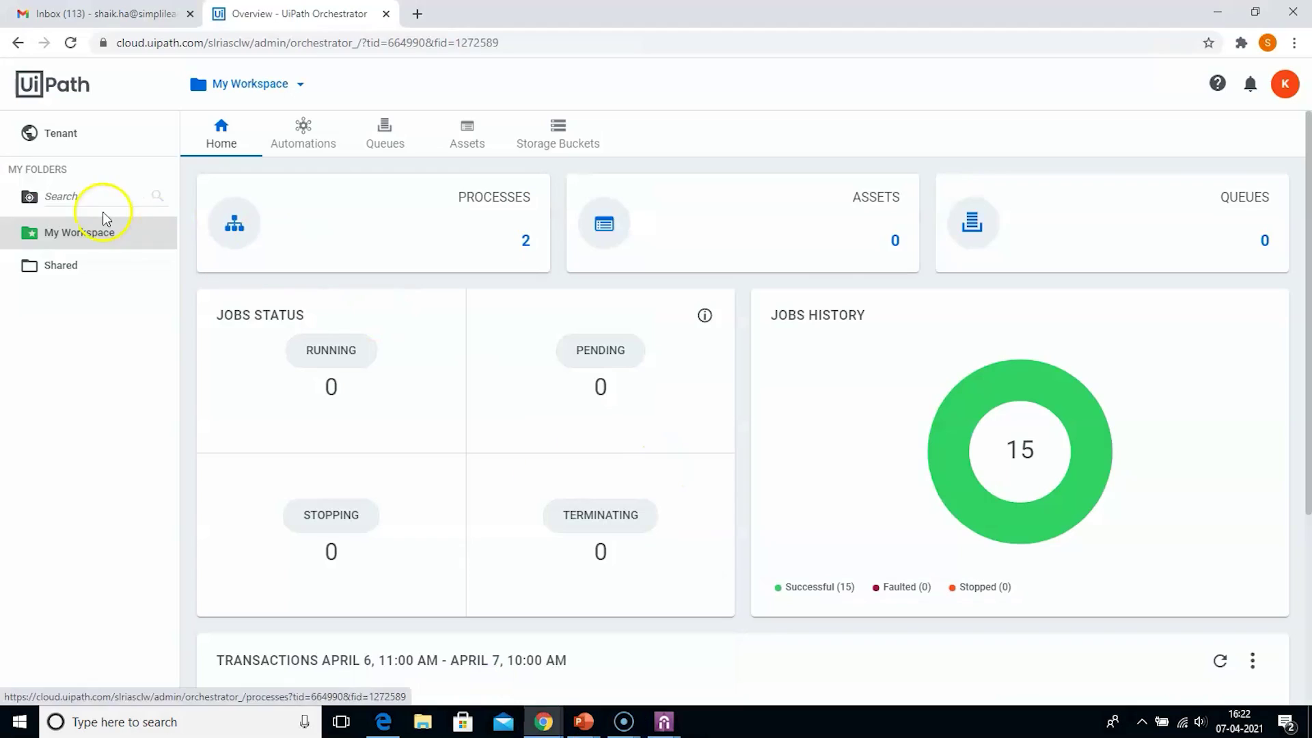
# Examine the robots and machines registered in the Orchestrator tenant.
pyautogui.click(86, 150)
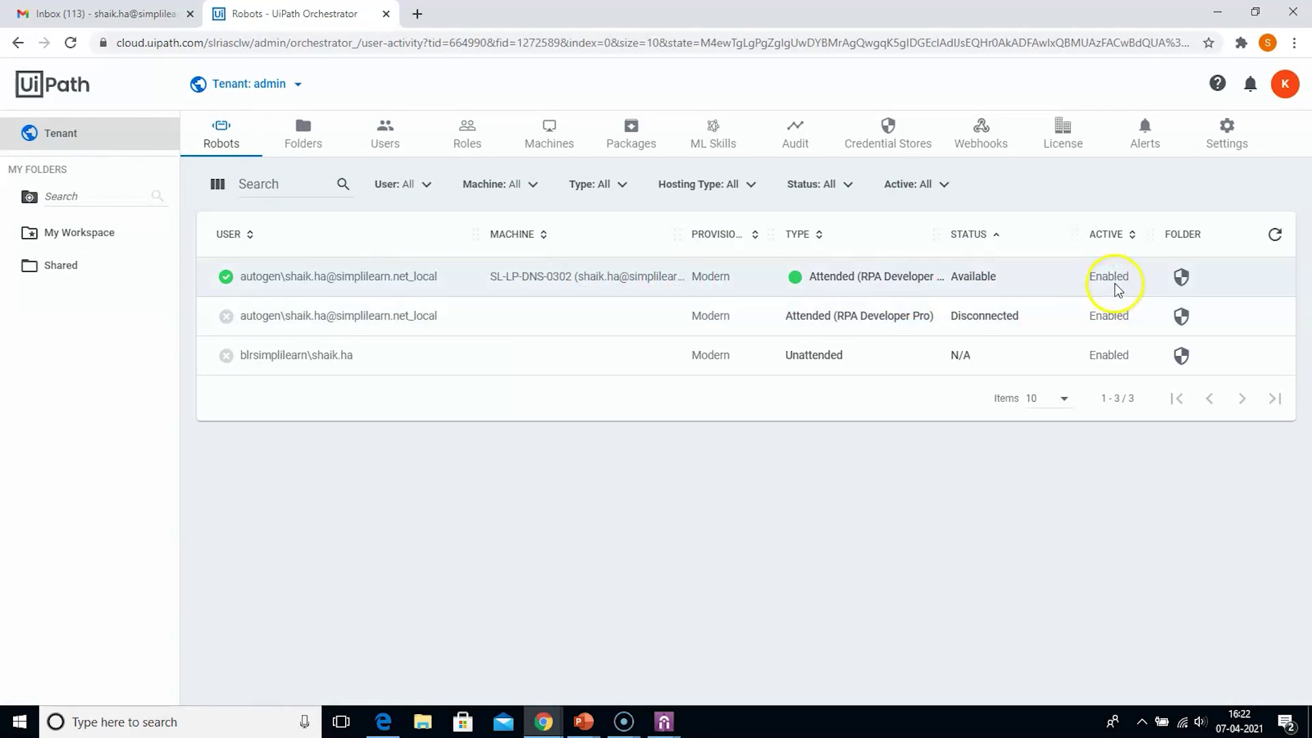
pyautogui.click(553, 141)
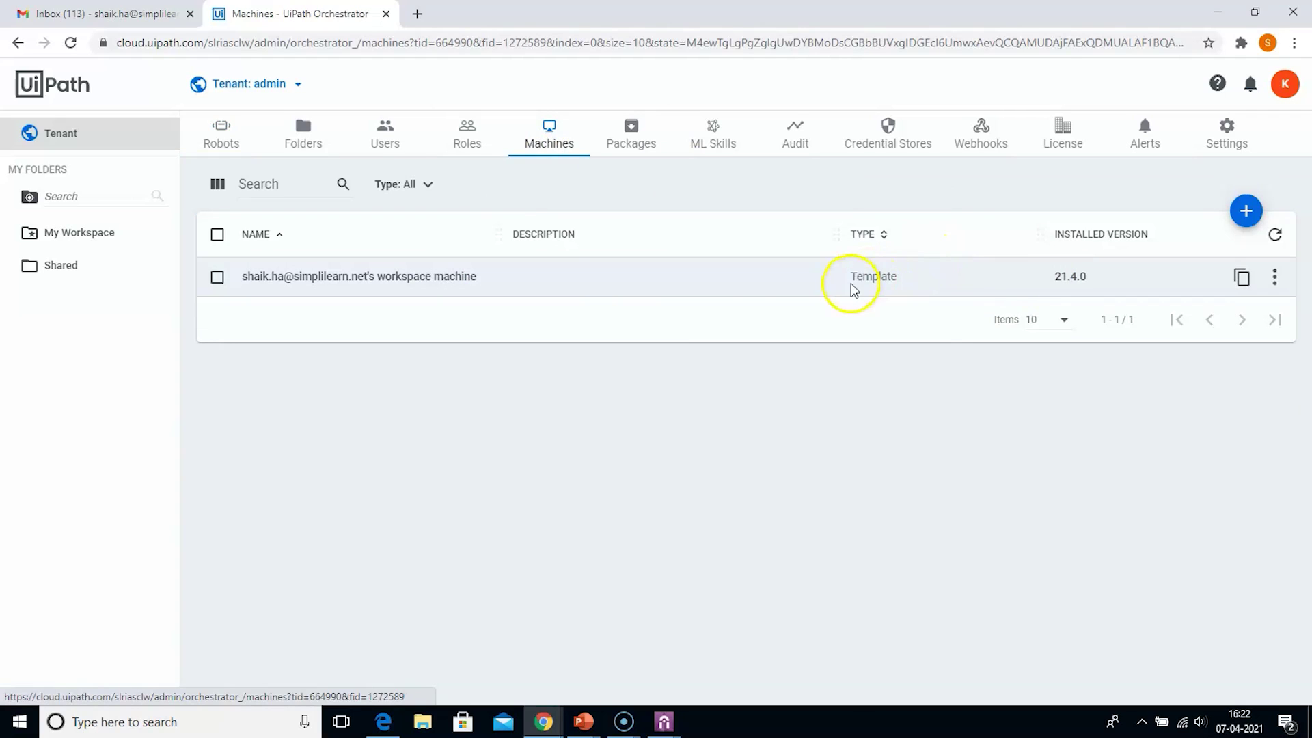
pyautogui.click(219, 130)
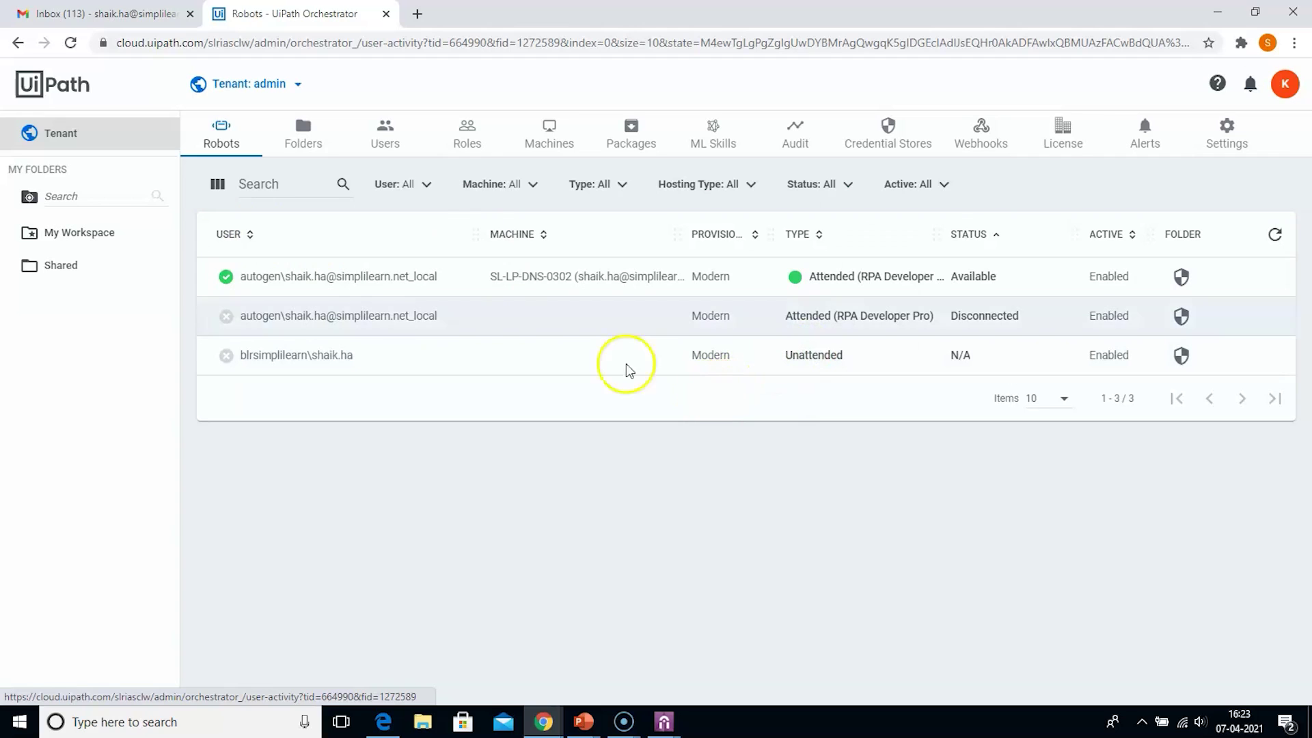
# Examine the unattended robot settings of the account owner's user entry, exit without changes and return to the robots list.
pyautogui.click(387, 129)
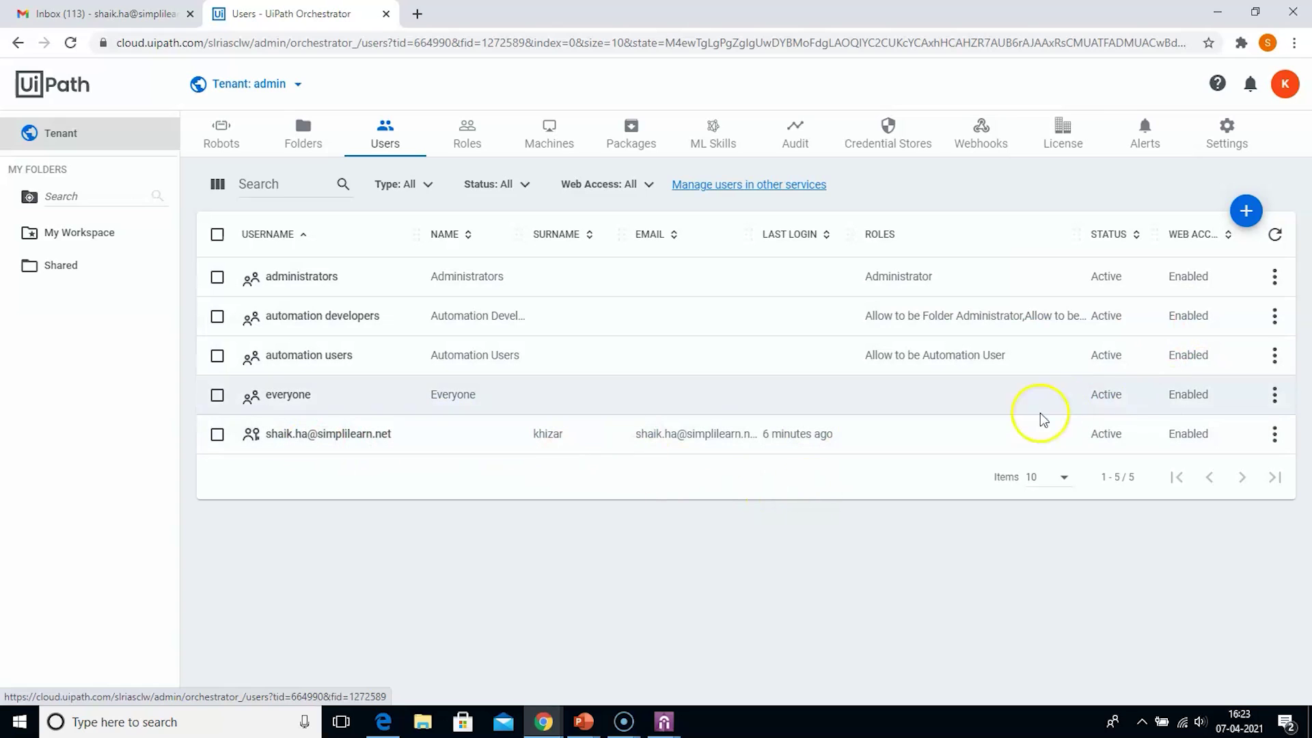
pyautogui.click(1269, 435)
pyautogui.click(1188, 472)
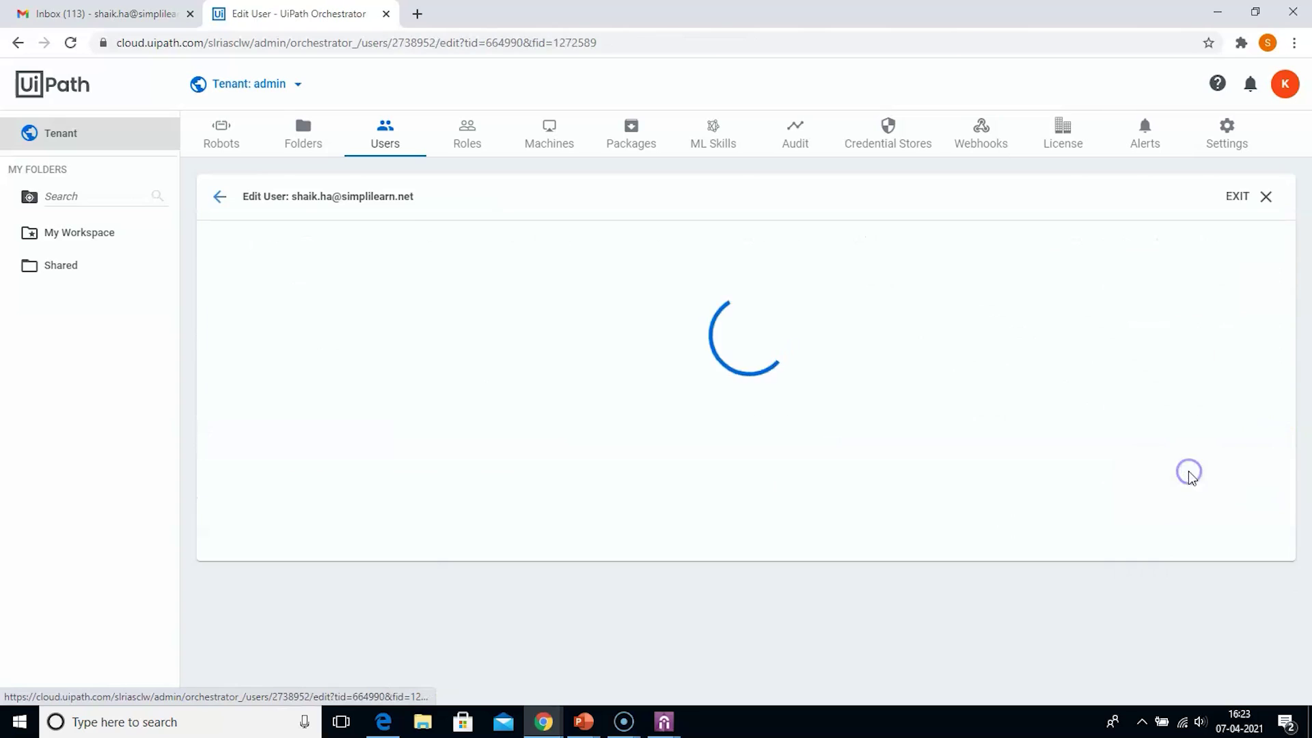
pyautogui.click(739, 354)
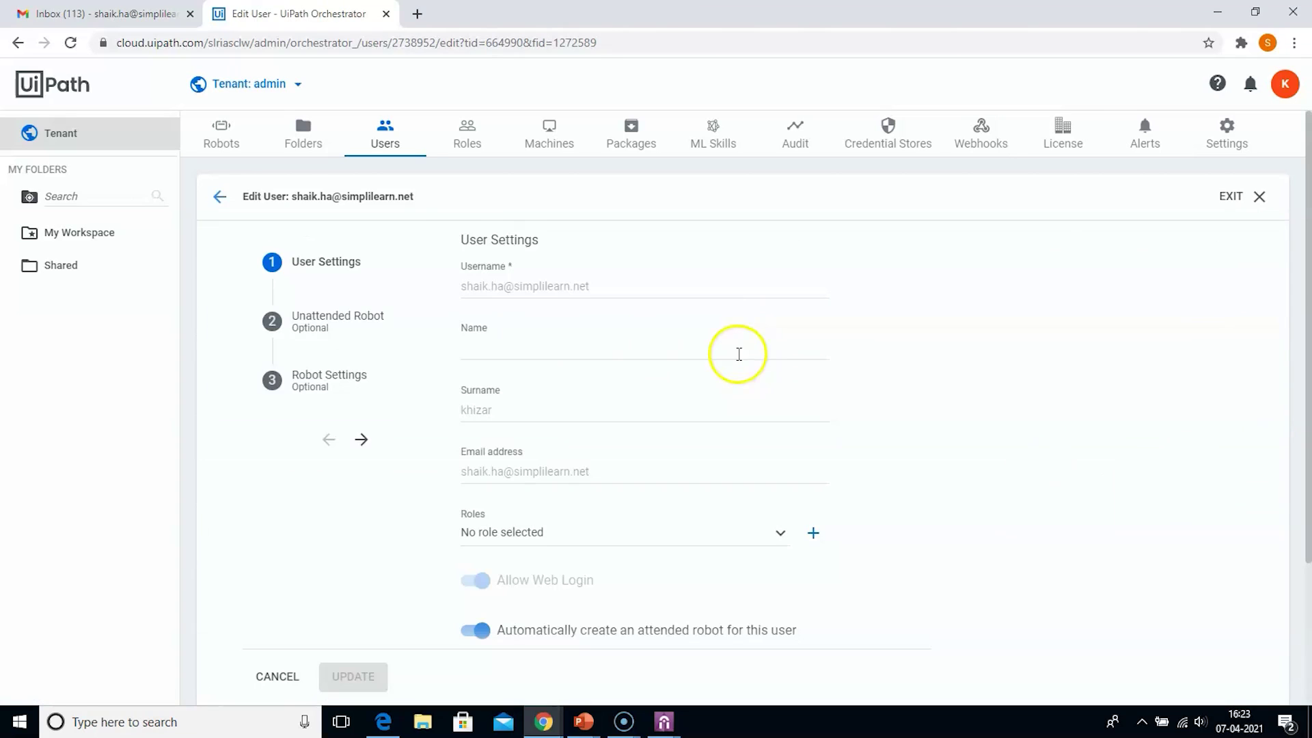
pyautogui.click(363, 299)
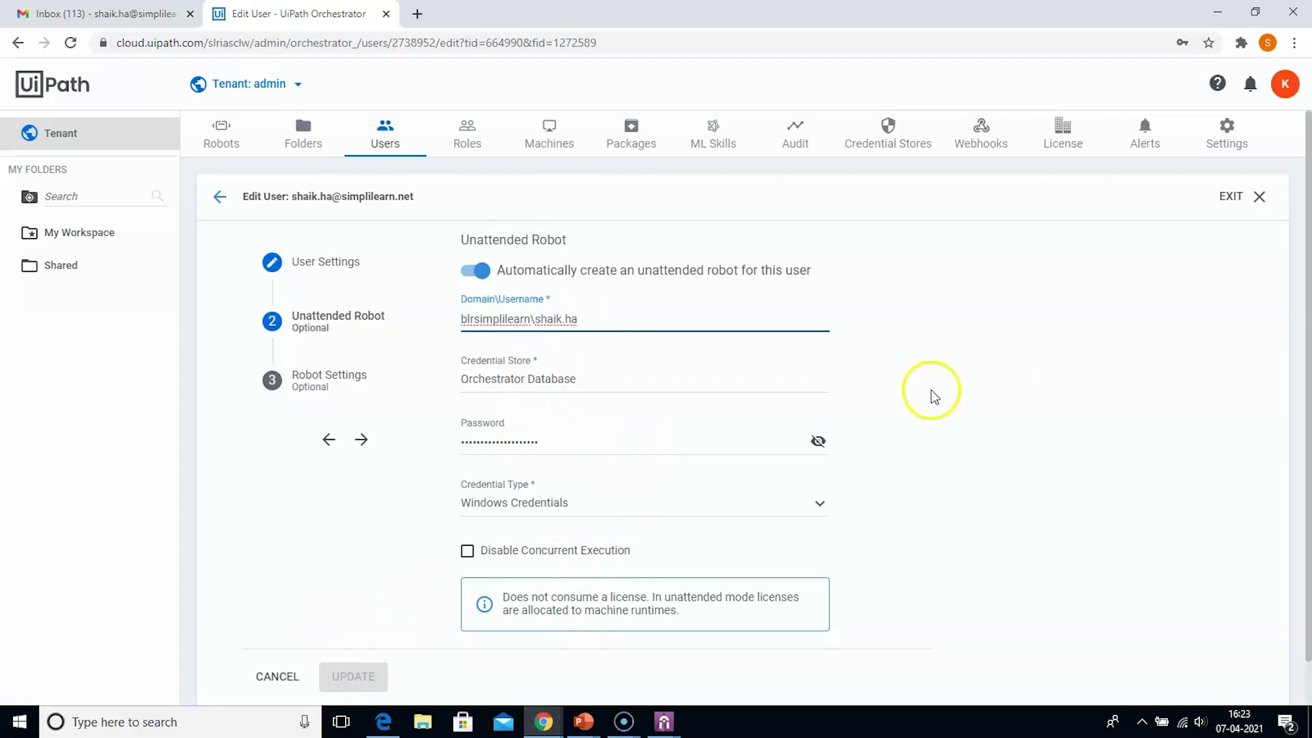
pyautogui.click(1259, 196)
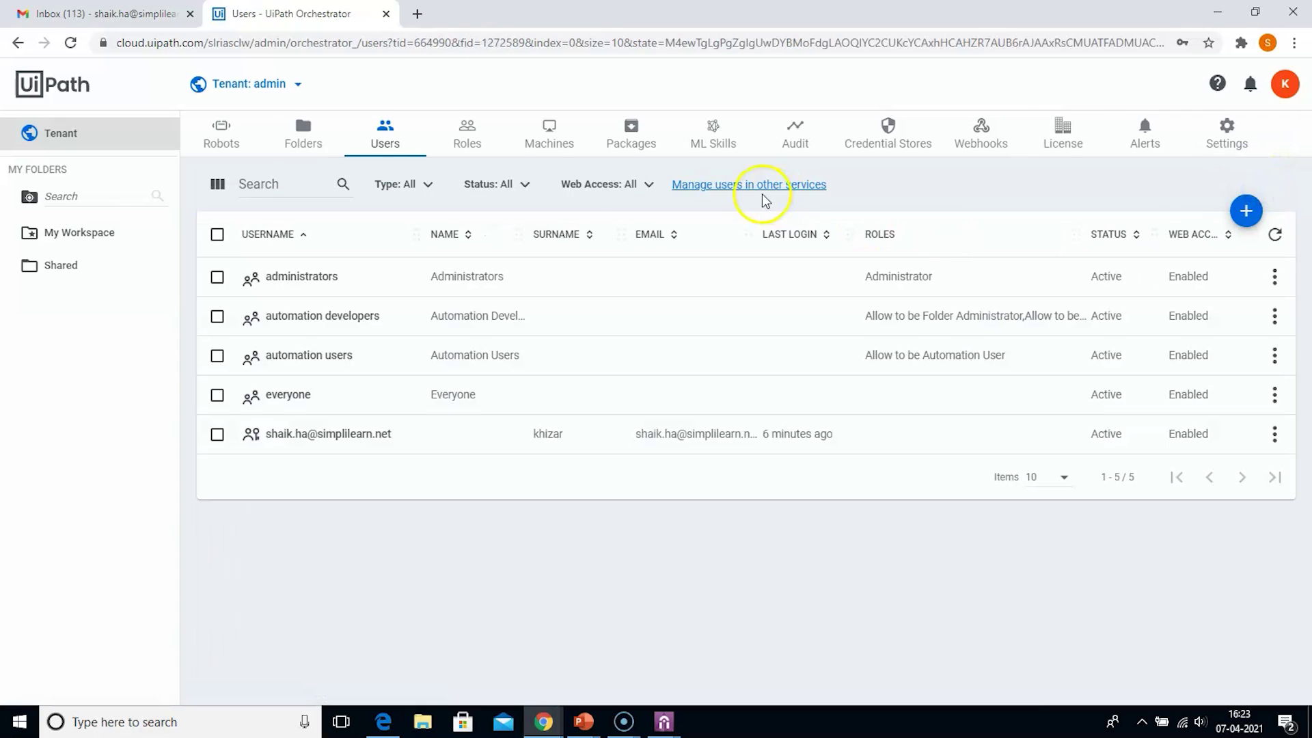
pyautogui.click(224, 137)
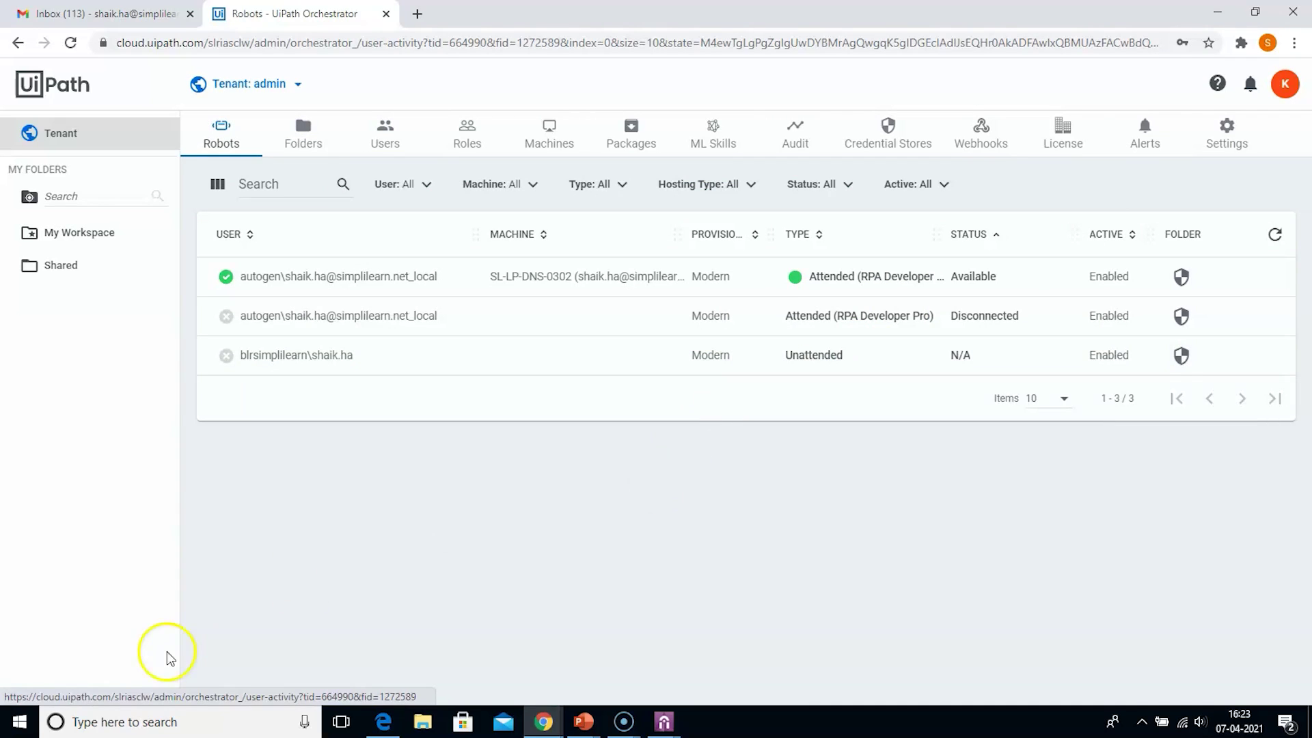
# Search Windows for UiPath Studio and launch it.
pyautogui.click(158, 723)
pyautogui.write('UI')
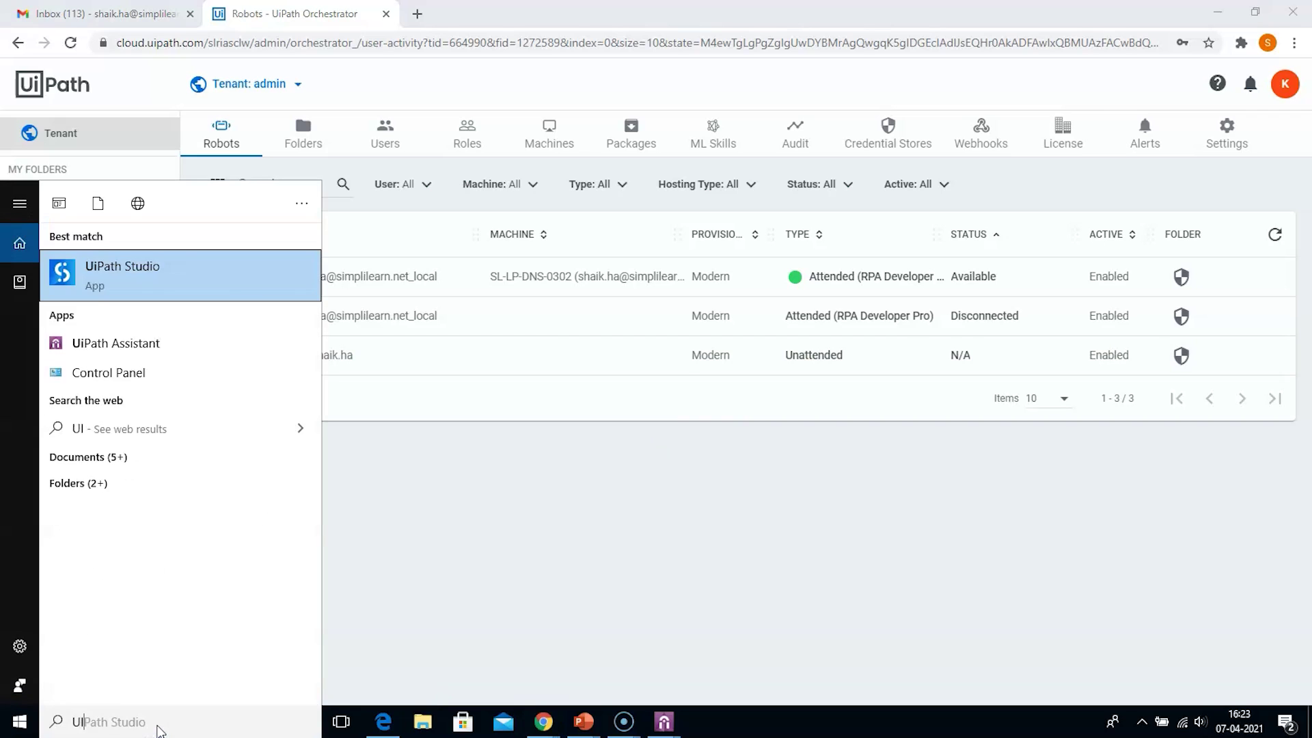
pyautogui.click(167, 274)
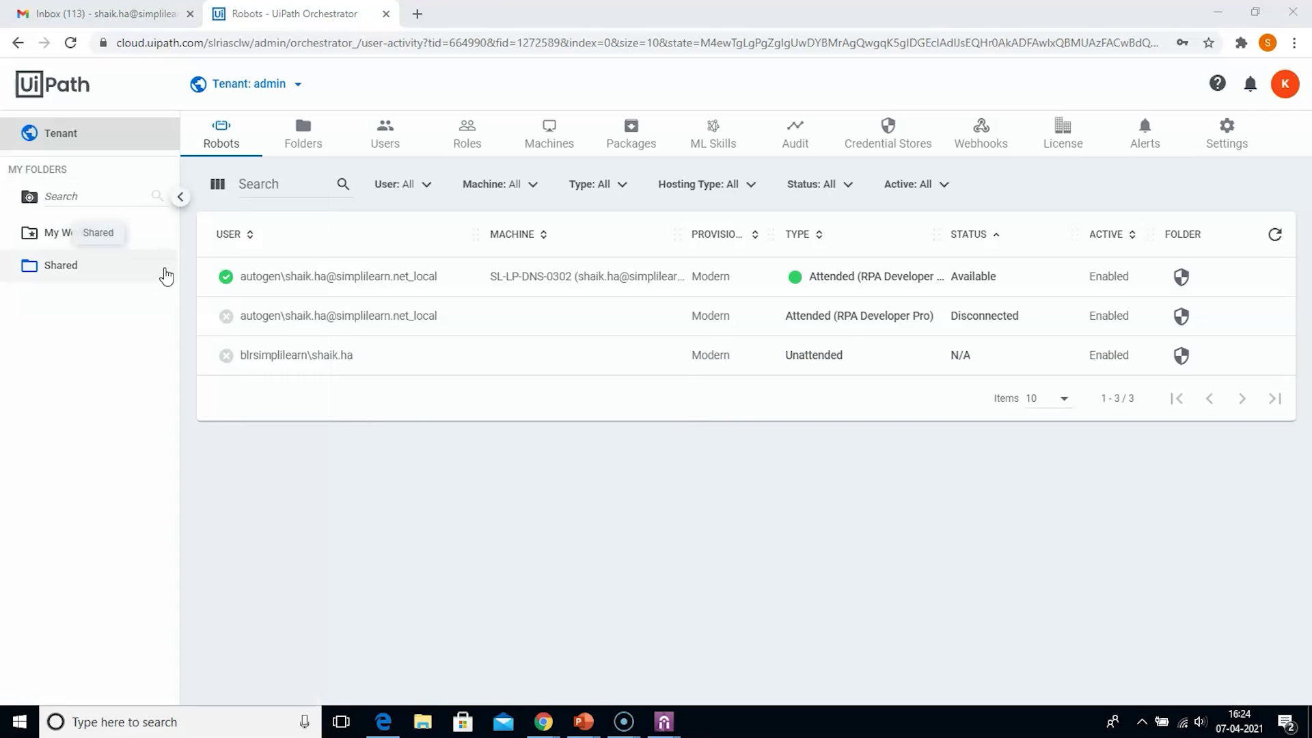
pyautogui.click(217, 714)
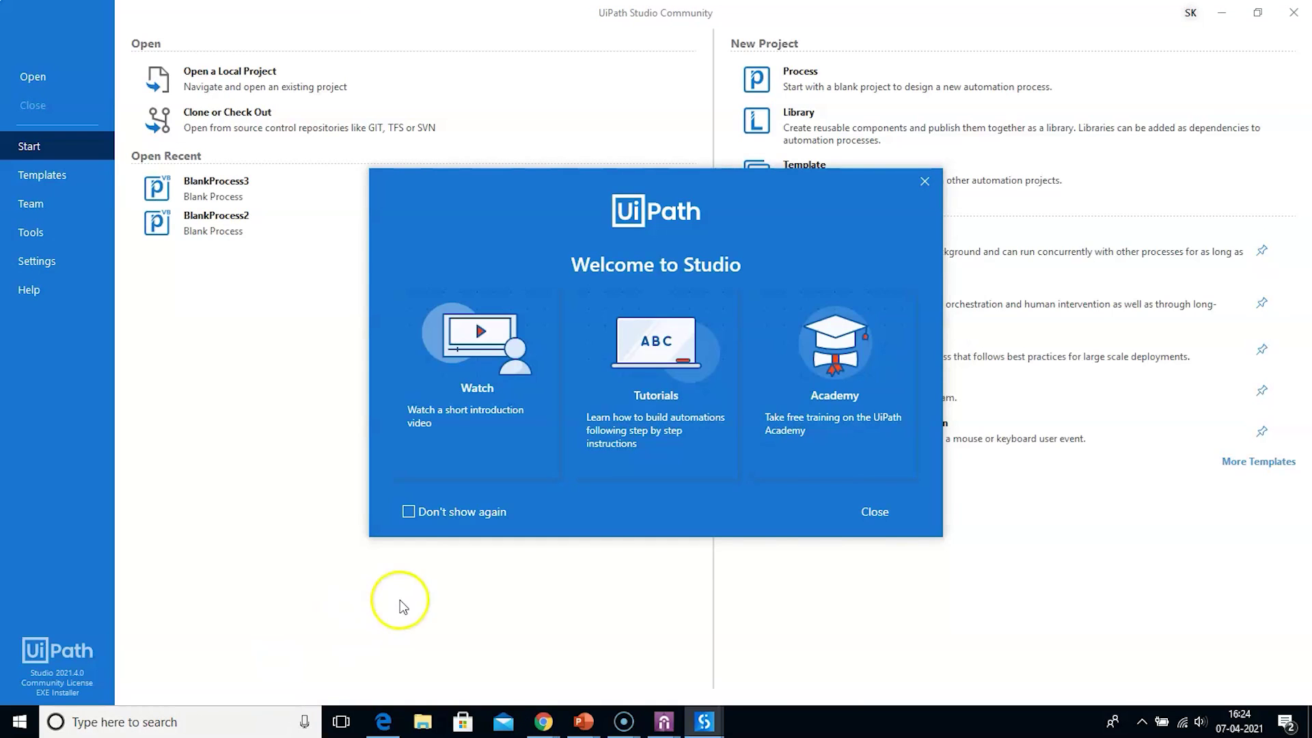
# Dismiss the Studio welcome dialog and open the main workflow of the recent project BlankProcess3.
pyautogui.click(868, 512)
pyautogui.click(240, 179)
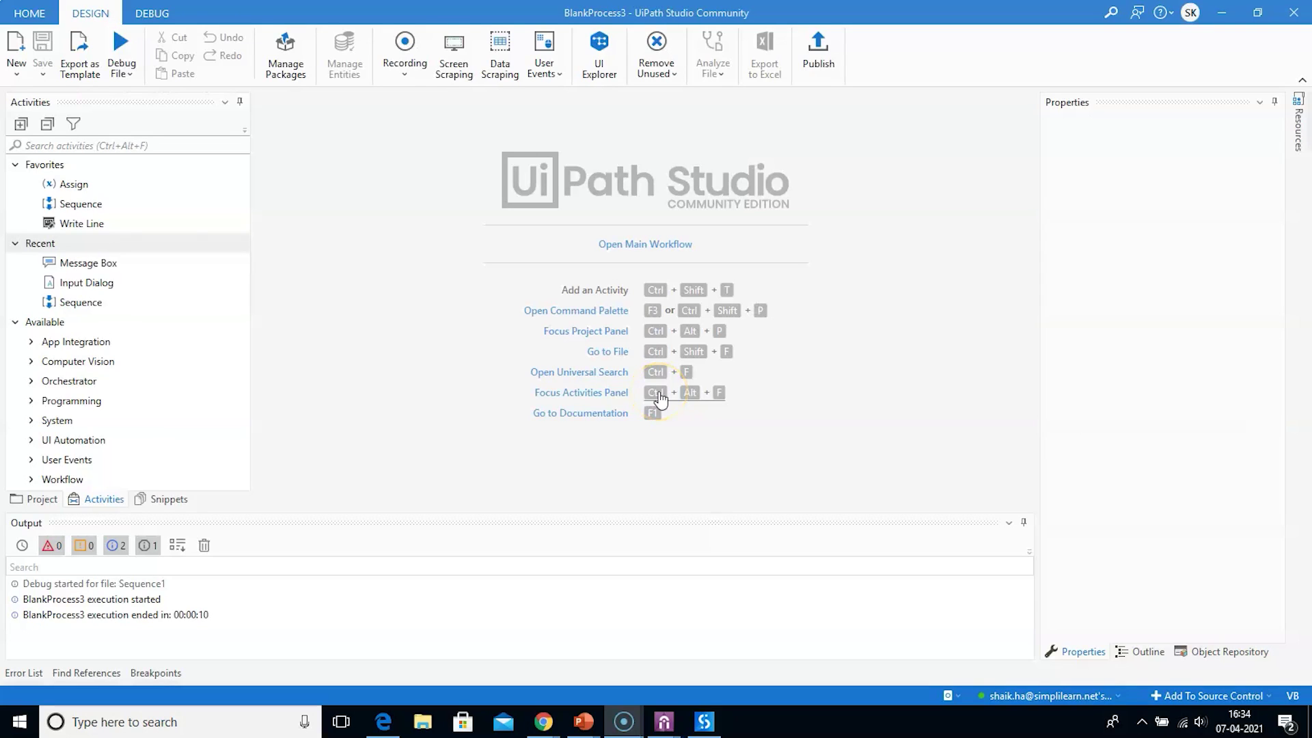
pyautogui.click(645, 246)
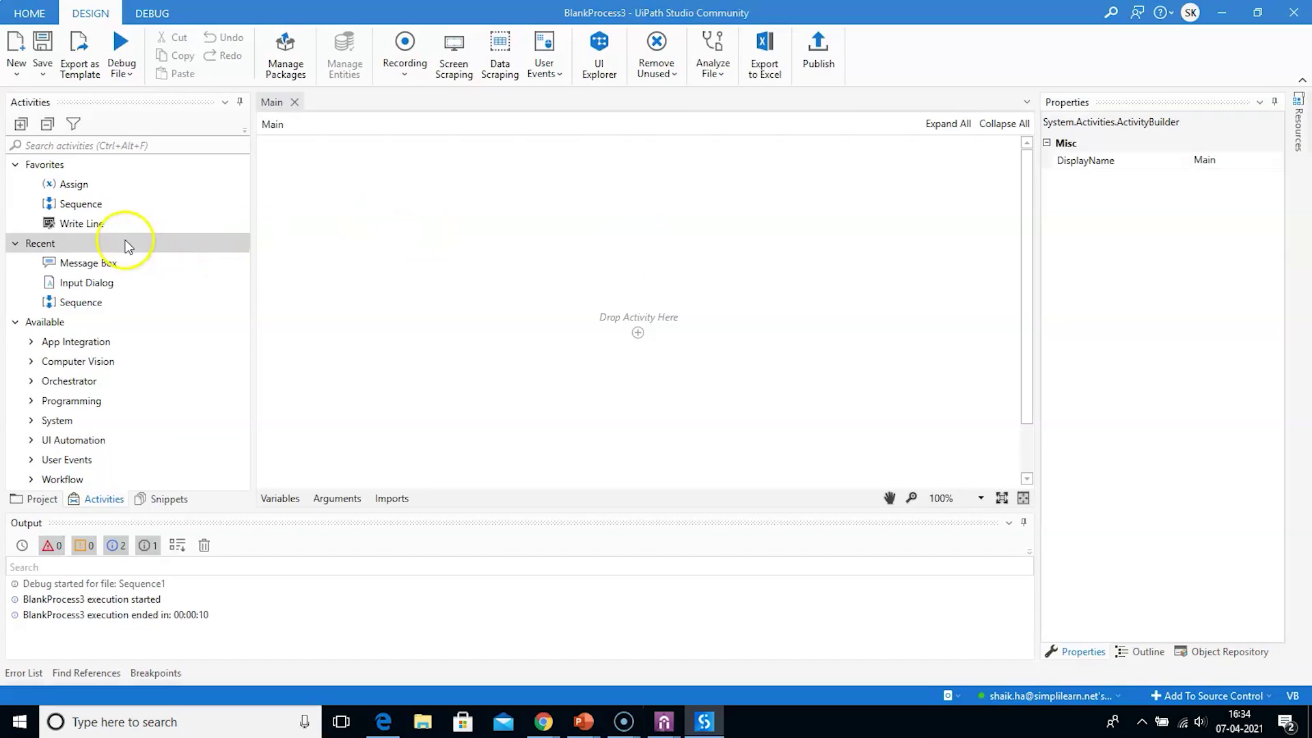
# Add a Sequence to the empty Main workflow and place an Input Dialog activity inside it.
pyautogui.moveTo(92, 304); pyautogui.dragTo(629, 328)
pyautogui.click(192, 248)
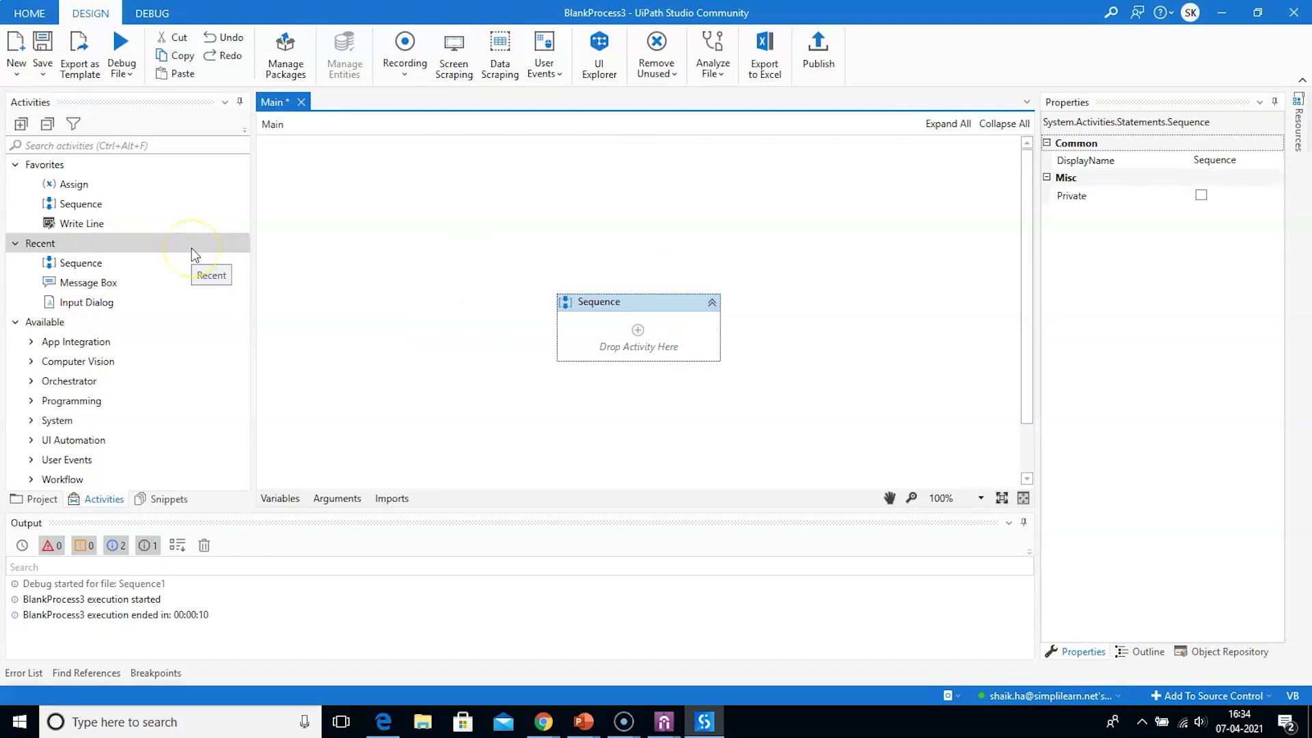
pyautogui.click(154, 302)
pyautogui.moveTo(154, 302); pyautogui.dragTo(635, 328)
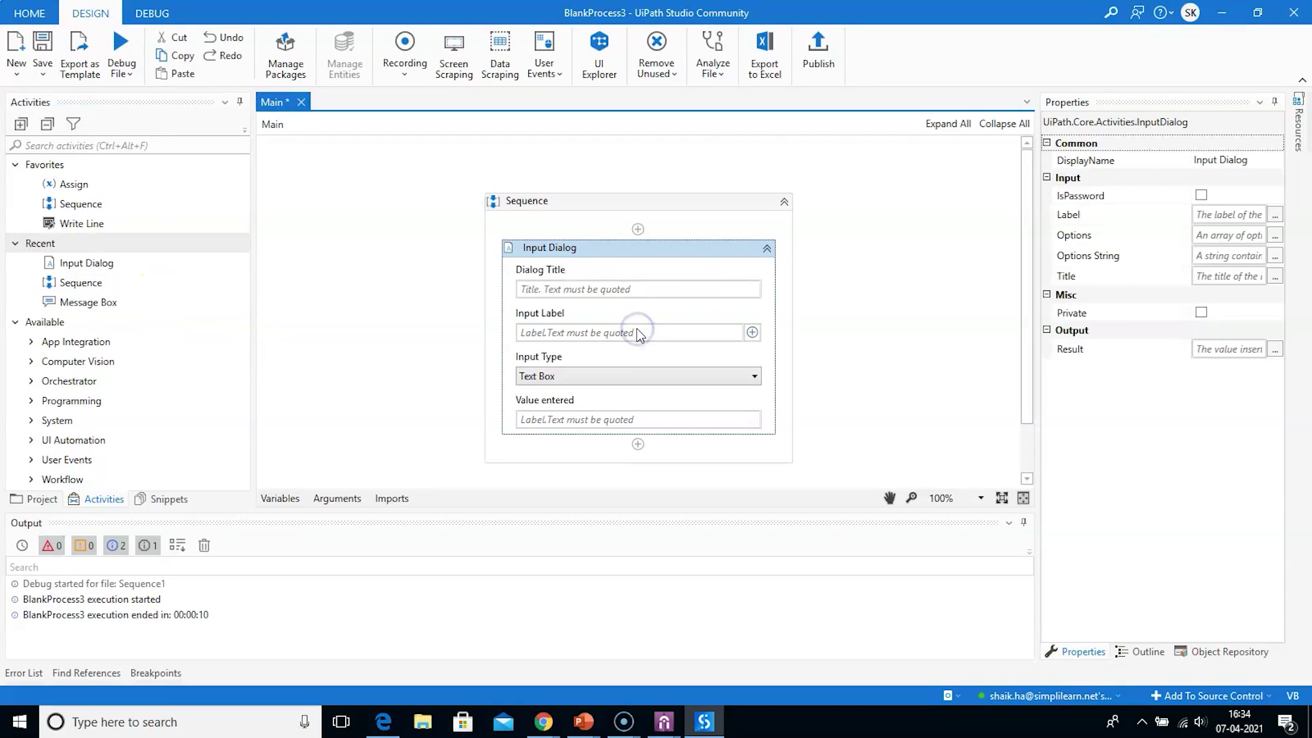
# Give the Input Dialog the title "UiPath Orchestrator", the label "Enter your Name" and the Text Box input type.
pyautogui.click(608, 287)
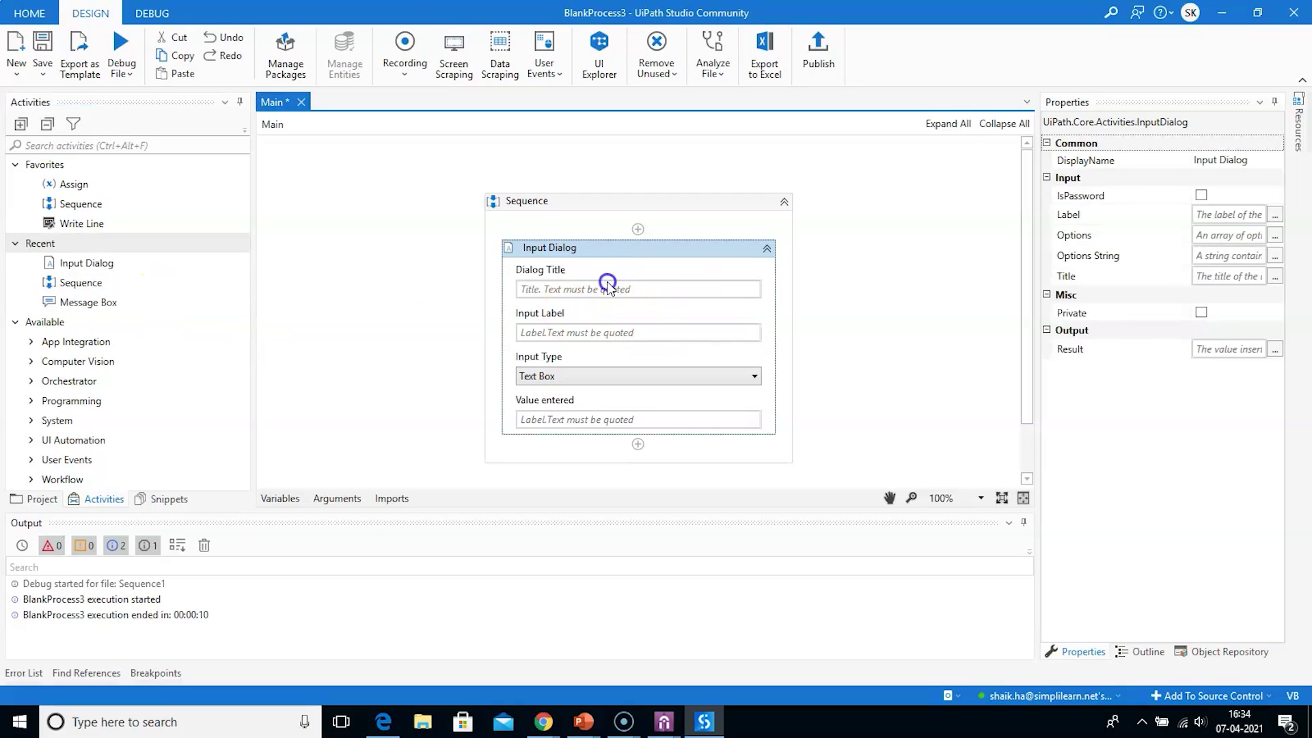
pyautogui.click(605, 287)
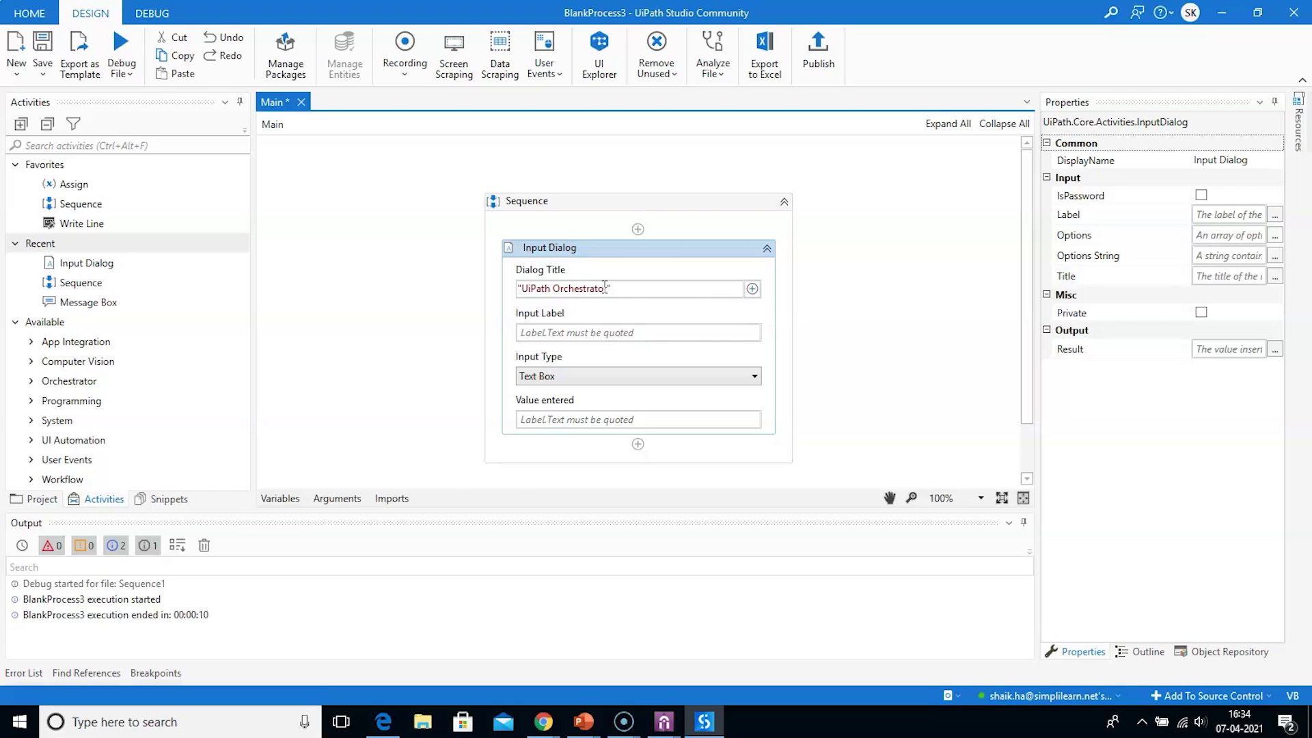
pyautogui.click(603, 332)
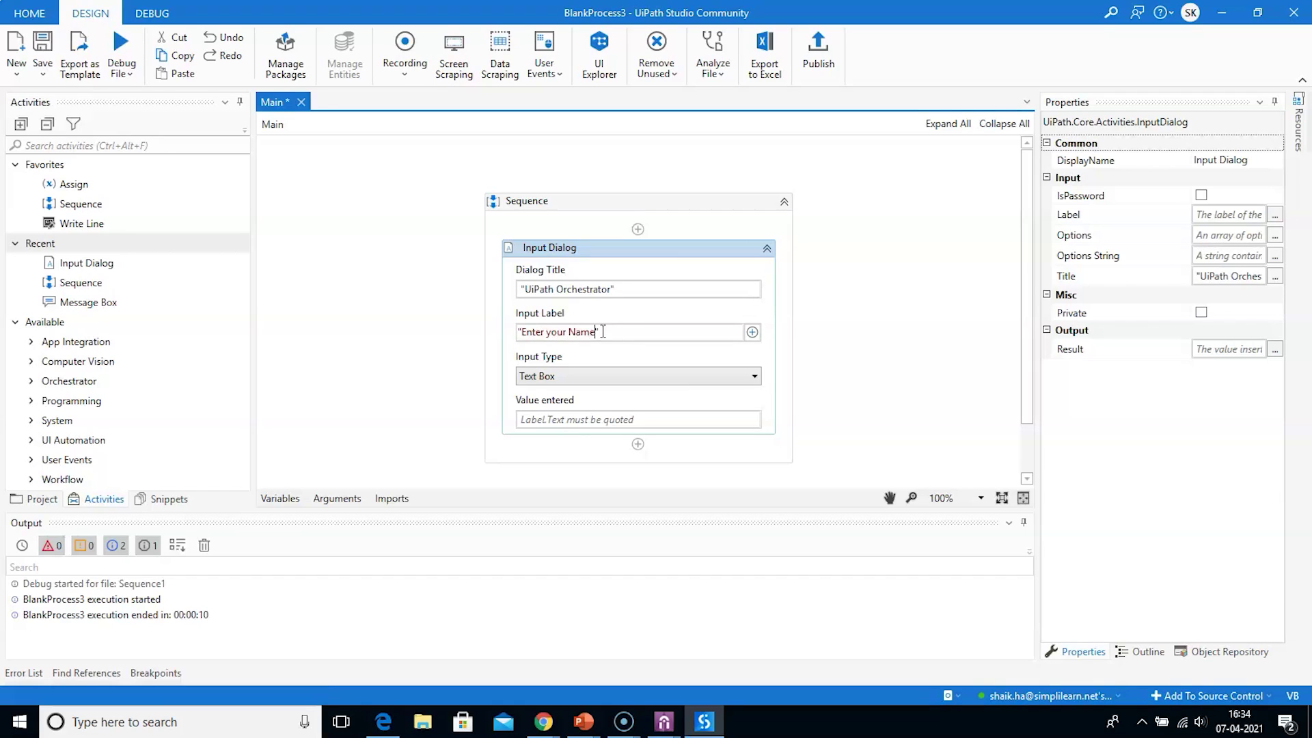
pyautogui.click(750, 376)
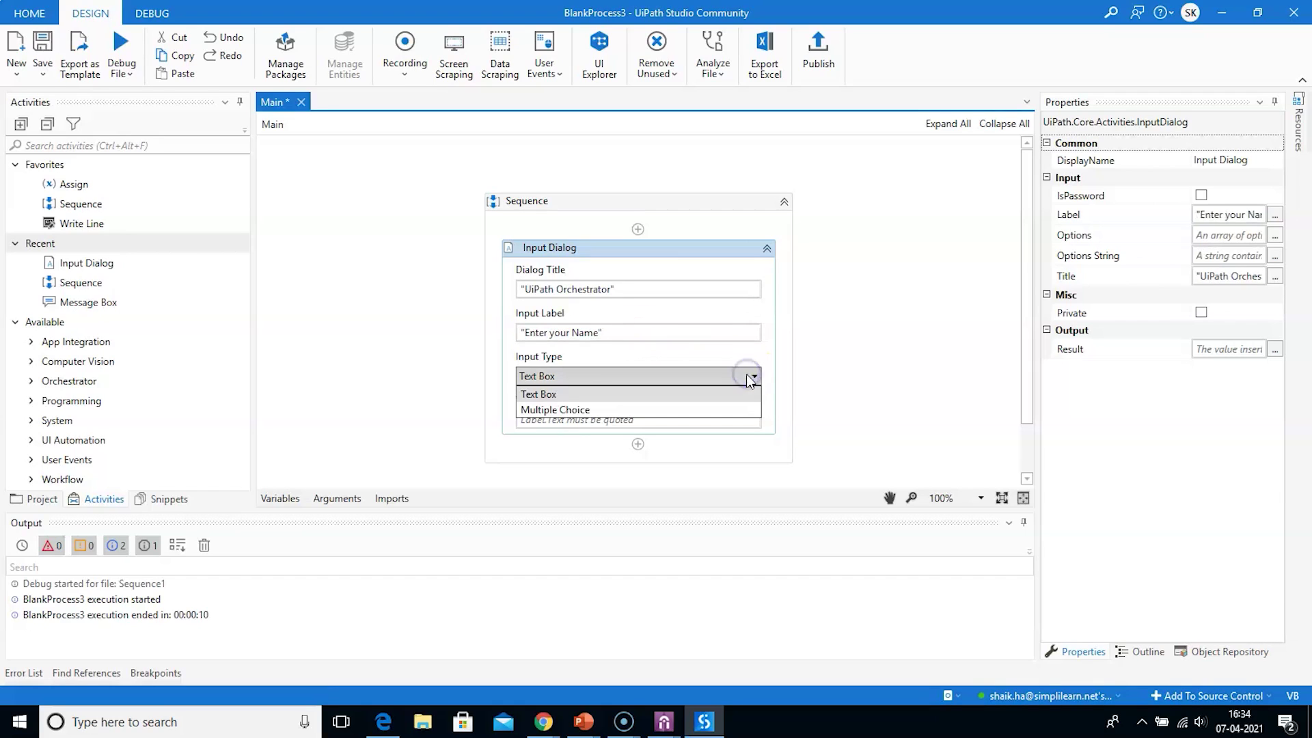
pyautogui.click(749, 394)
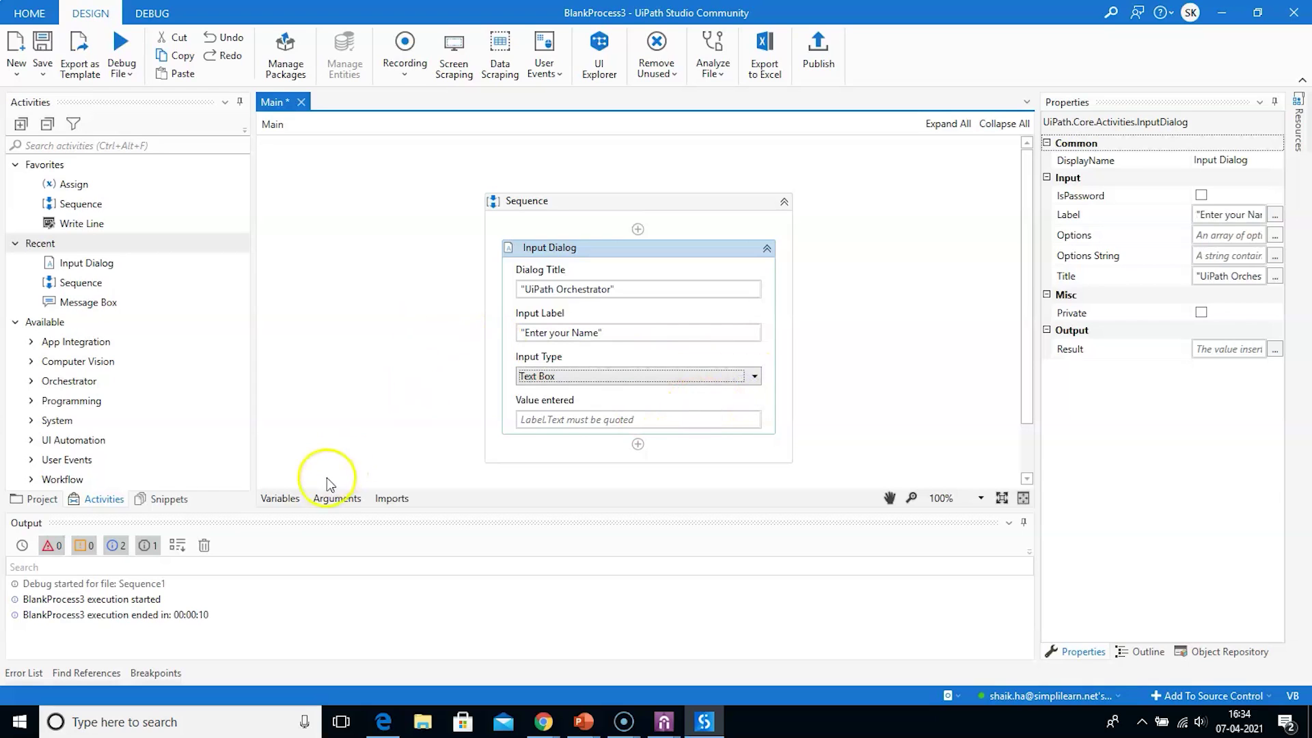
# Create a String variable called name in the Sequence scope.
pyautogui.click(268, 499)
pyautogui.click(293, 375)
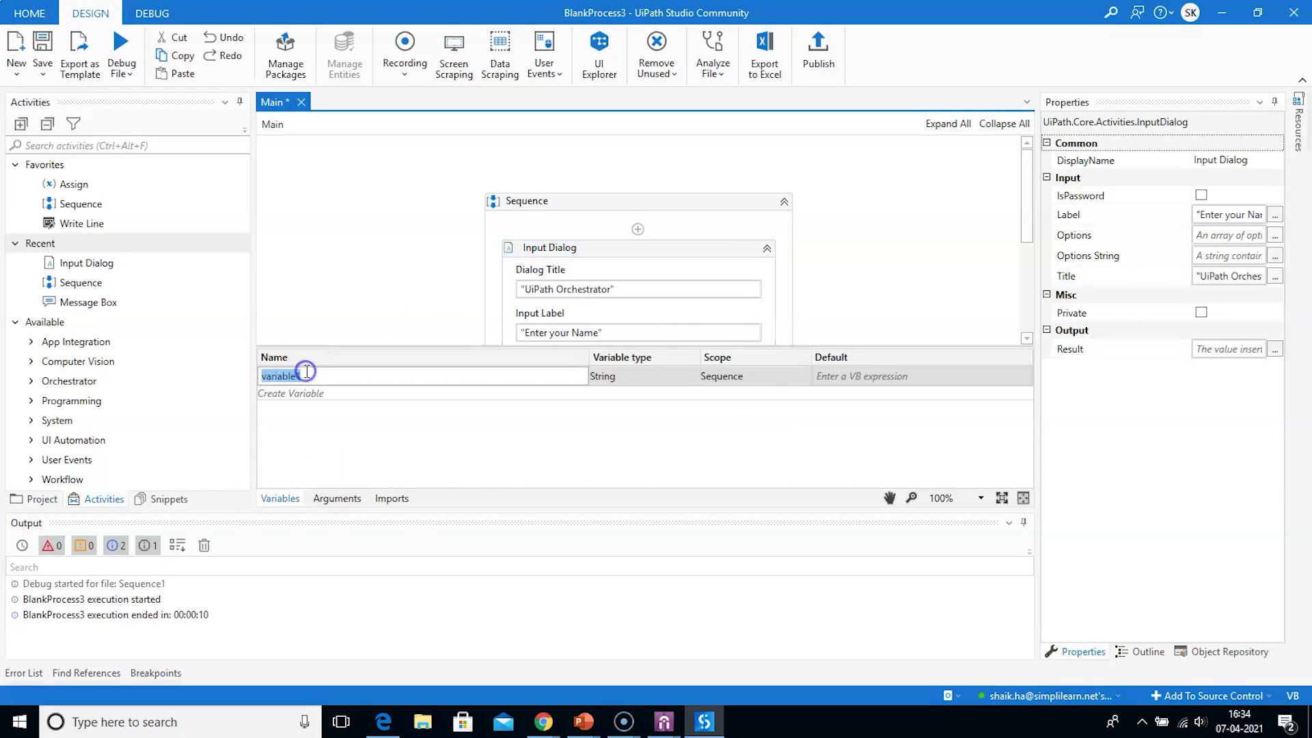
pyautogui.write('name')
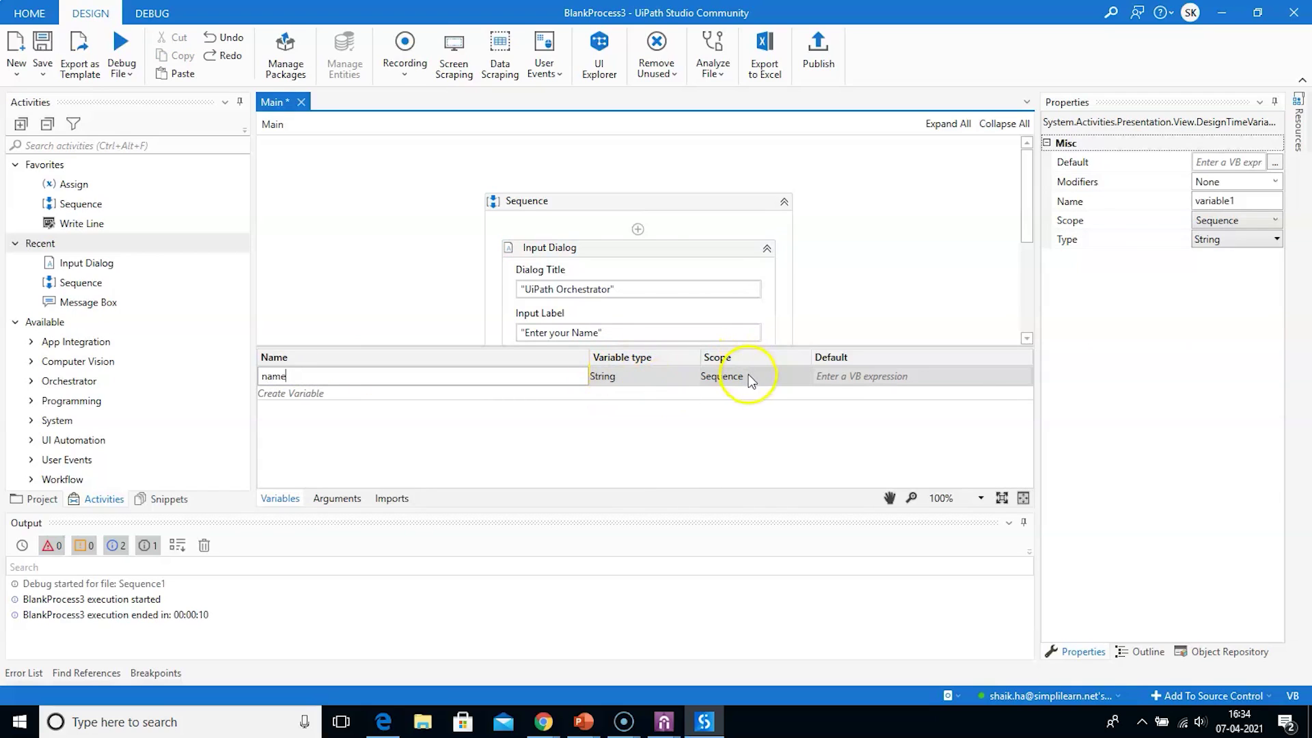
pyautogui.press('Return')
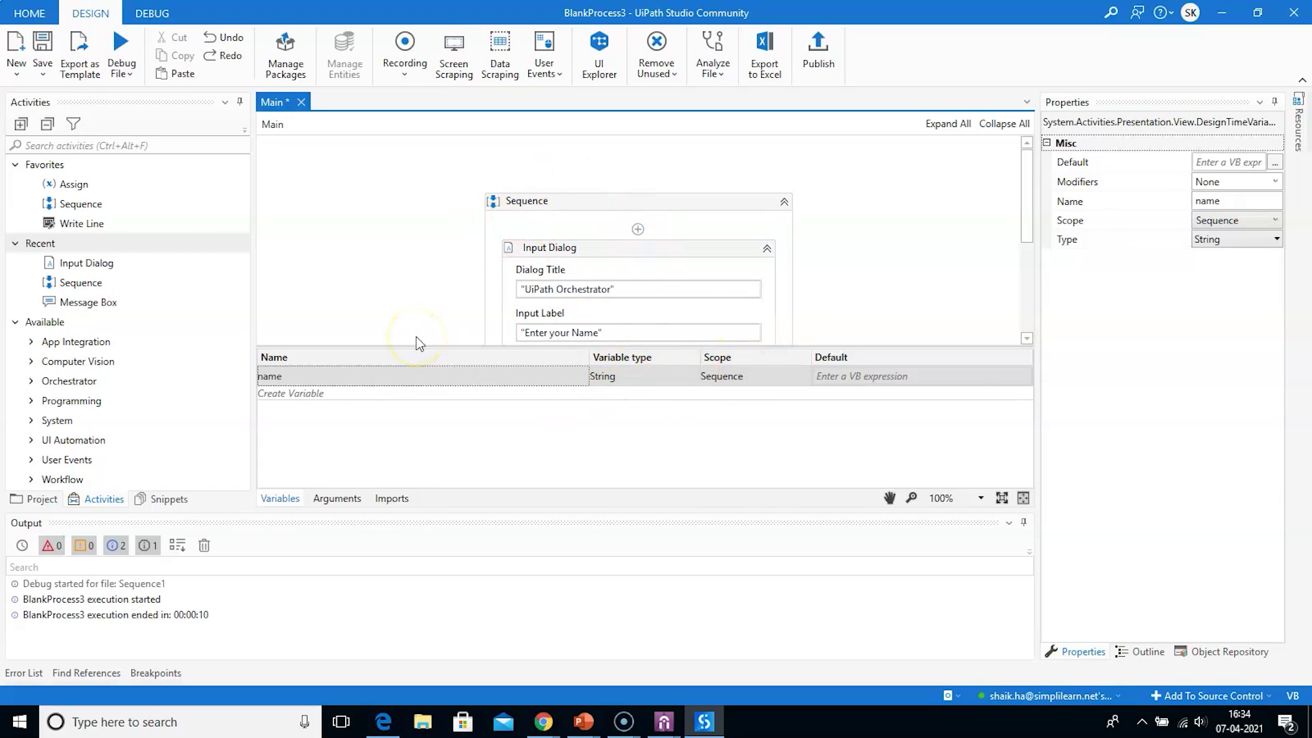
# Store the Input Dialog's entered value in the name variable.
pyautogui.click(275, 510)
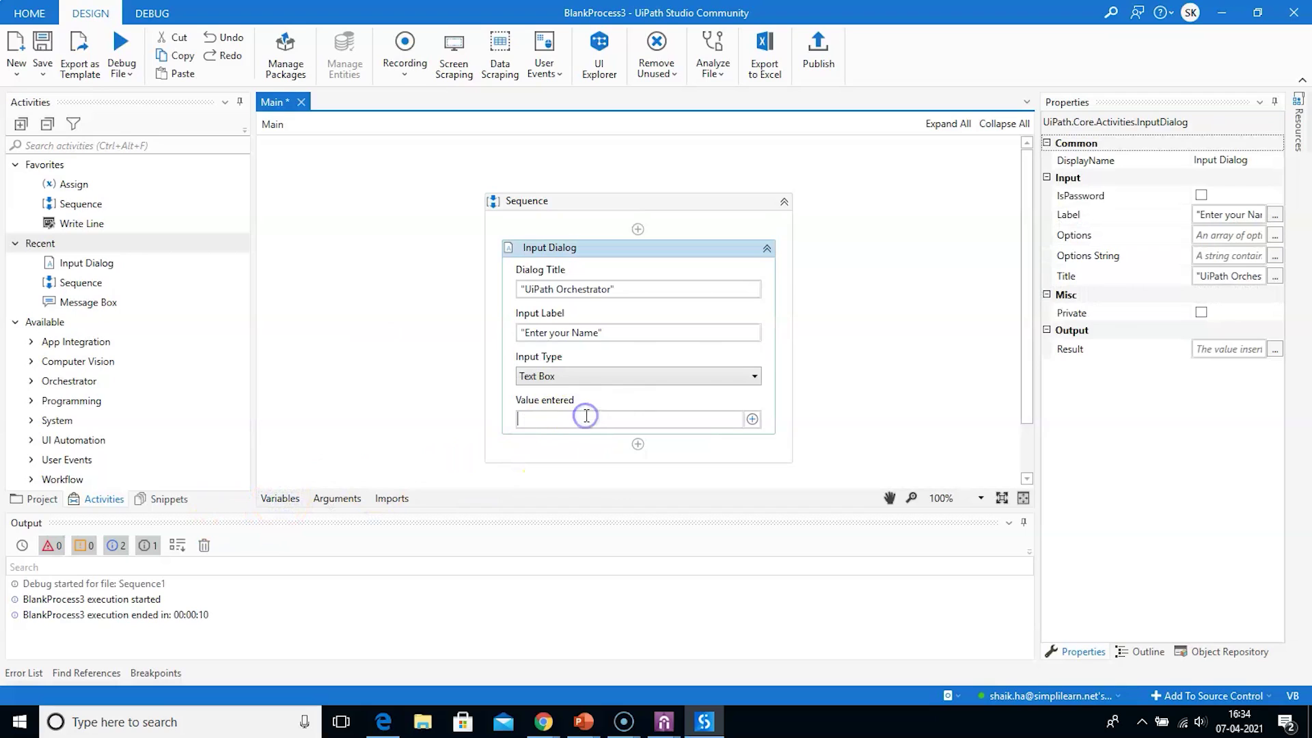
pyautogui.write('na')
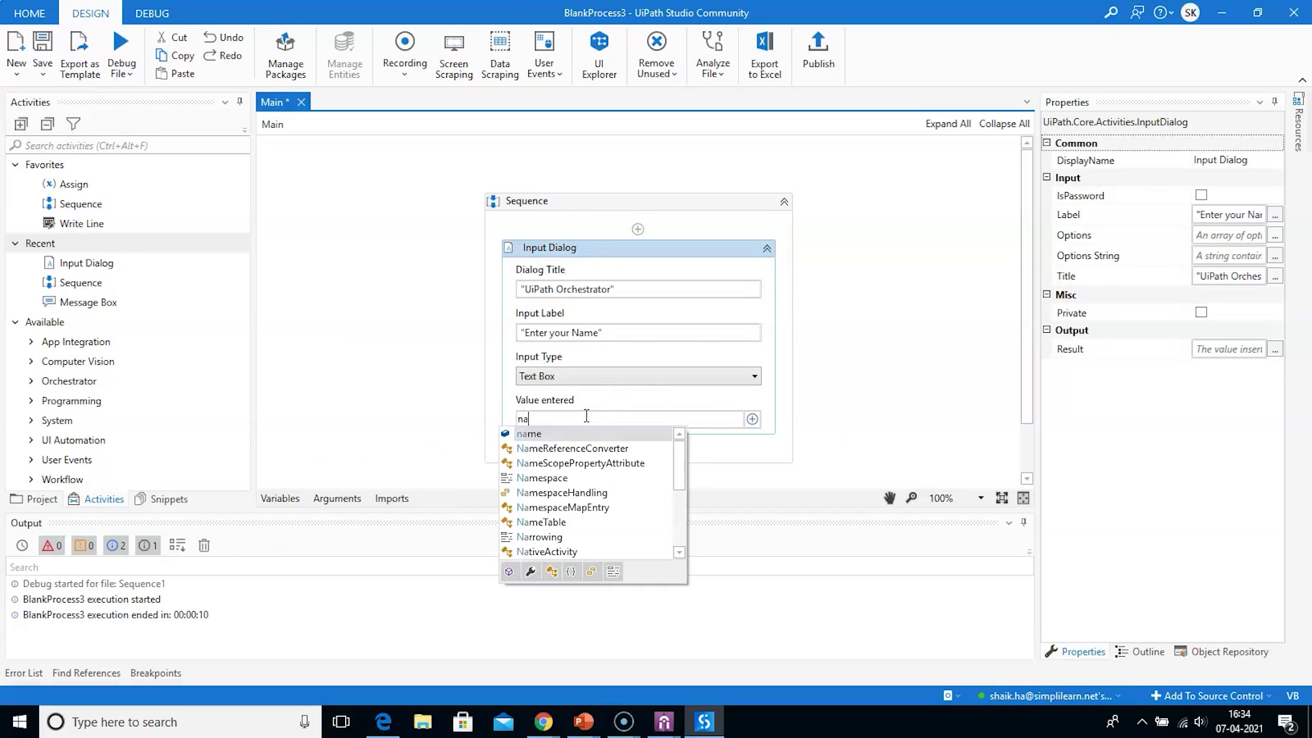
pyautogui.doubleClick(528, 435)
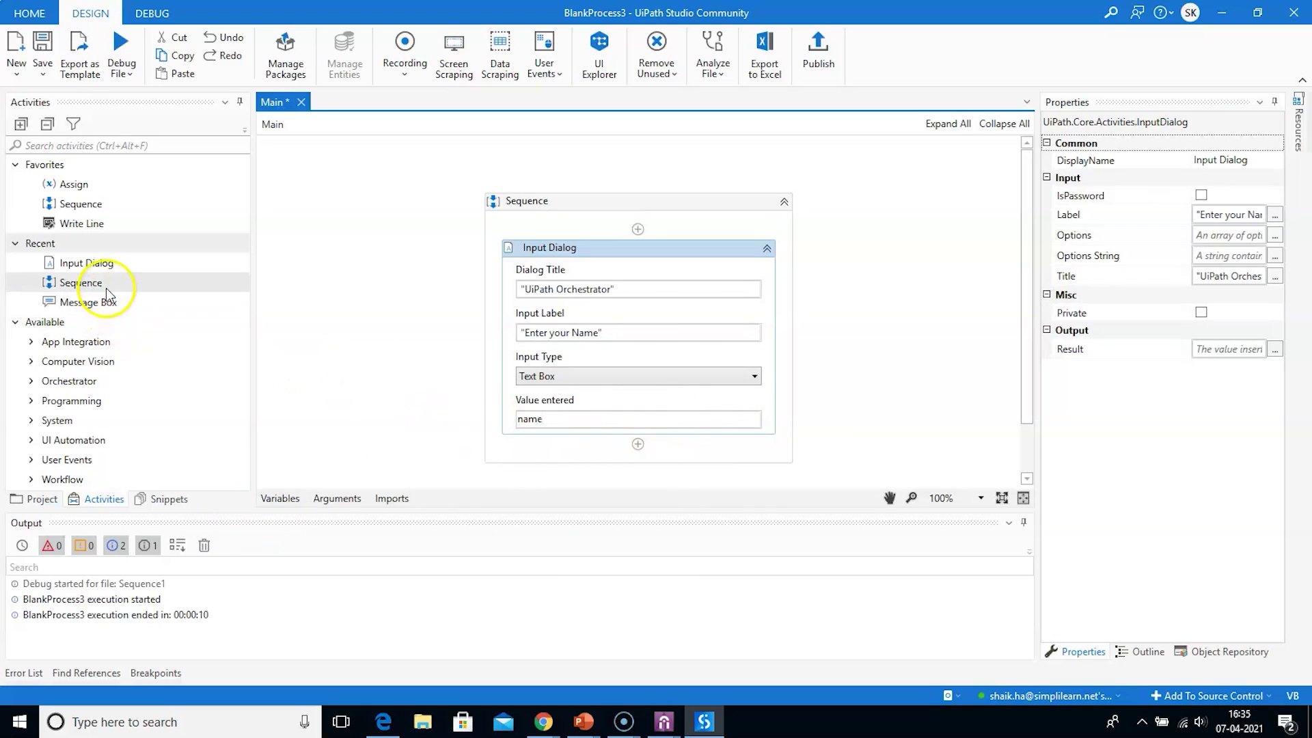
# Add a Message Box activity below the Input Dialog and set its caption to "Welcome".
pyautogui.moveTo(102, 301); pyautogui.dragTo(640, 402)
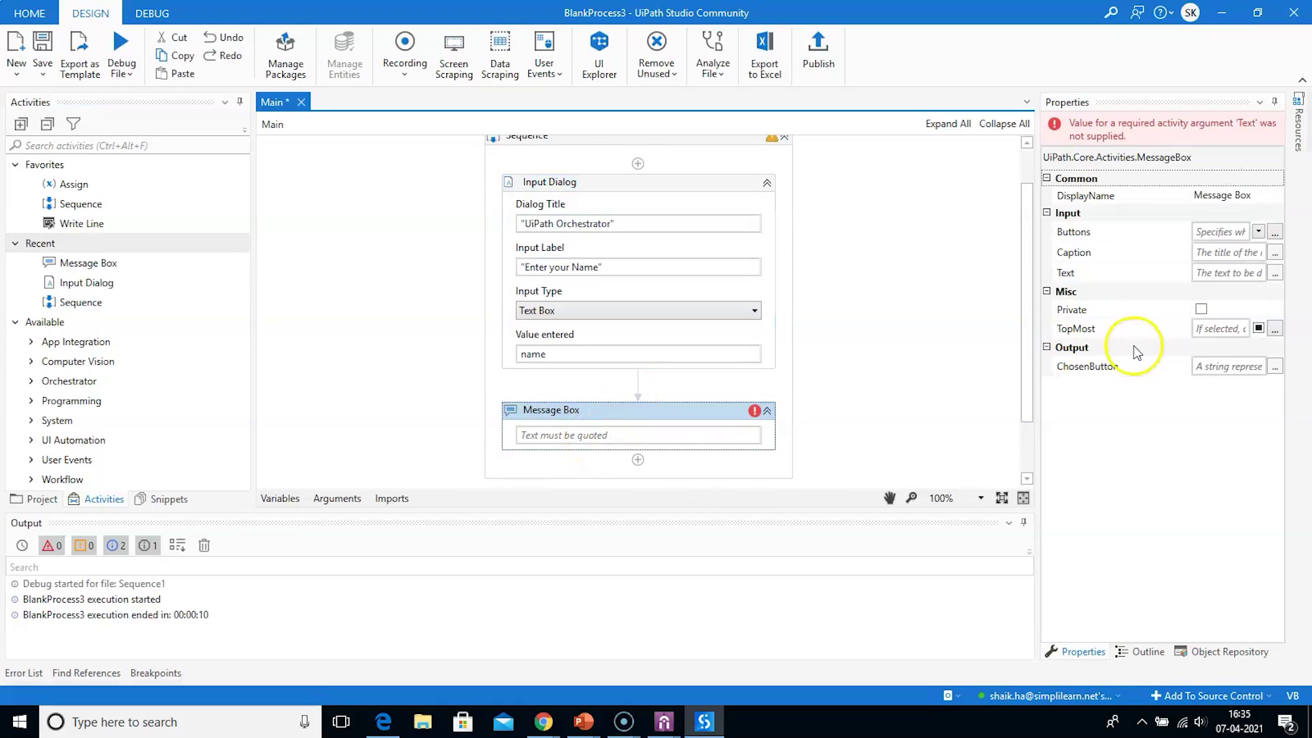
pyautogui.click(1217, 252)
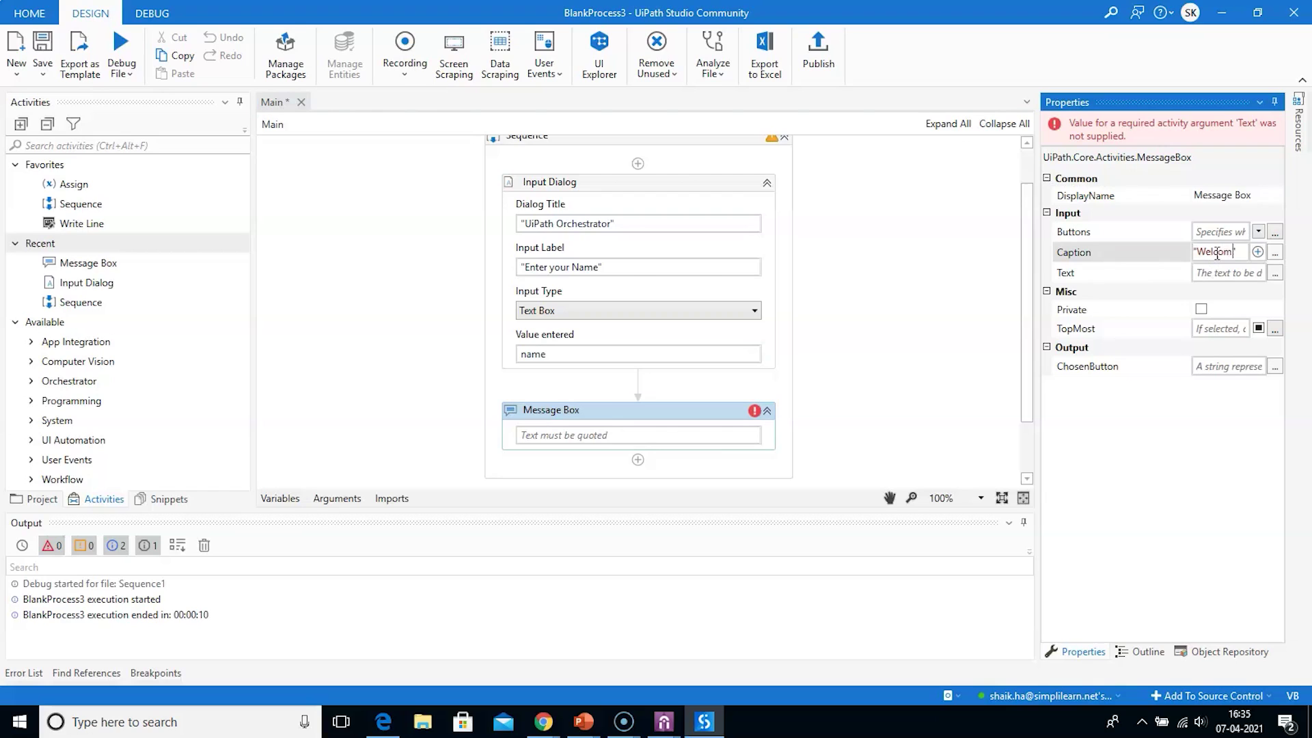
pyautogui.write('"Welcome"')
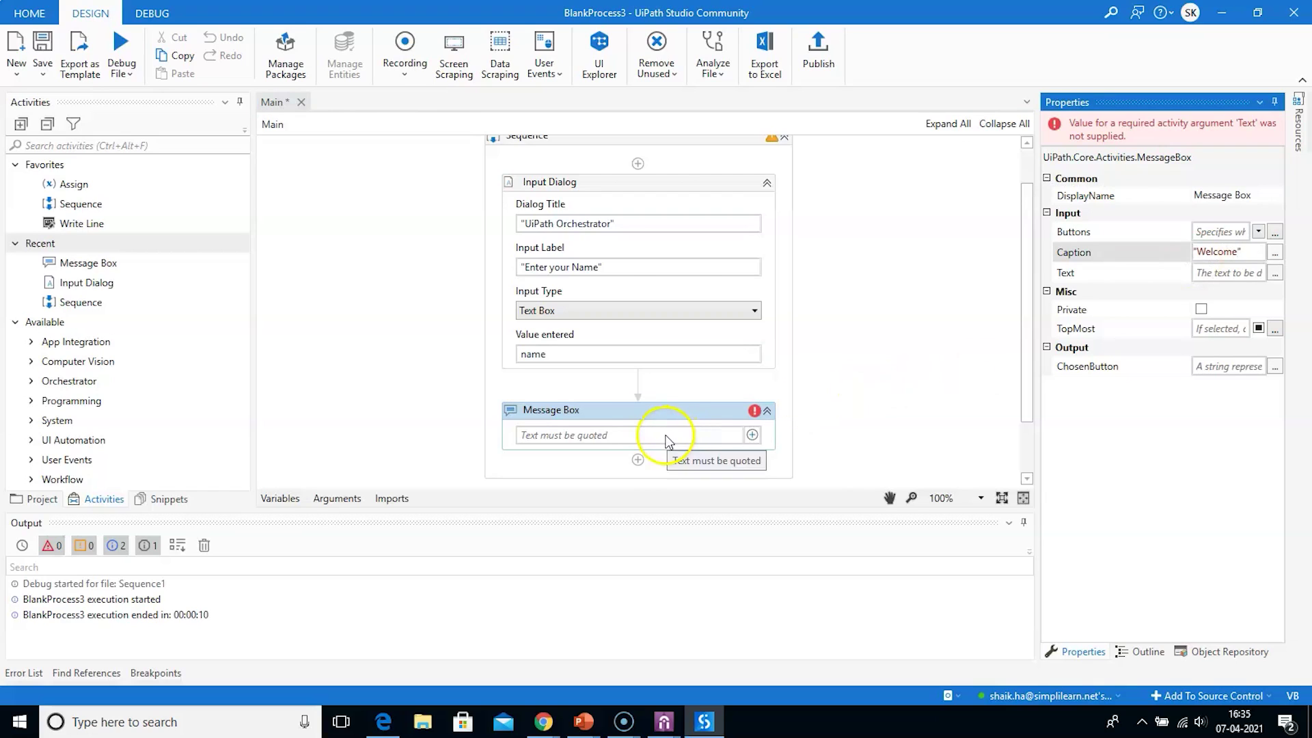
# Set the Message Box text to the expression "Hi " + name + "Thanks for watching this video".
pyautogui.click(667, 435)
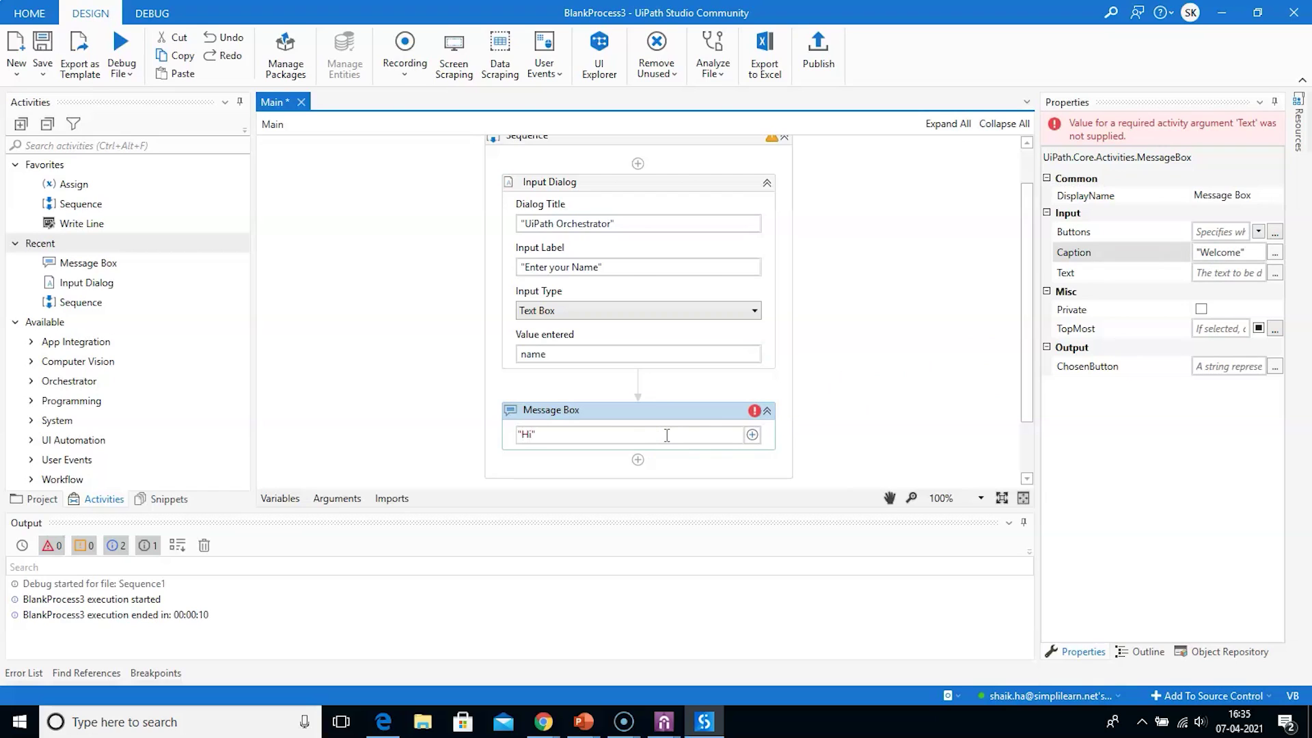
pyautogui.write('"Hi "')
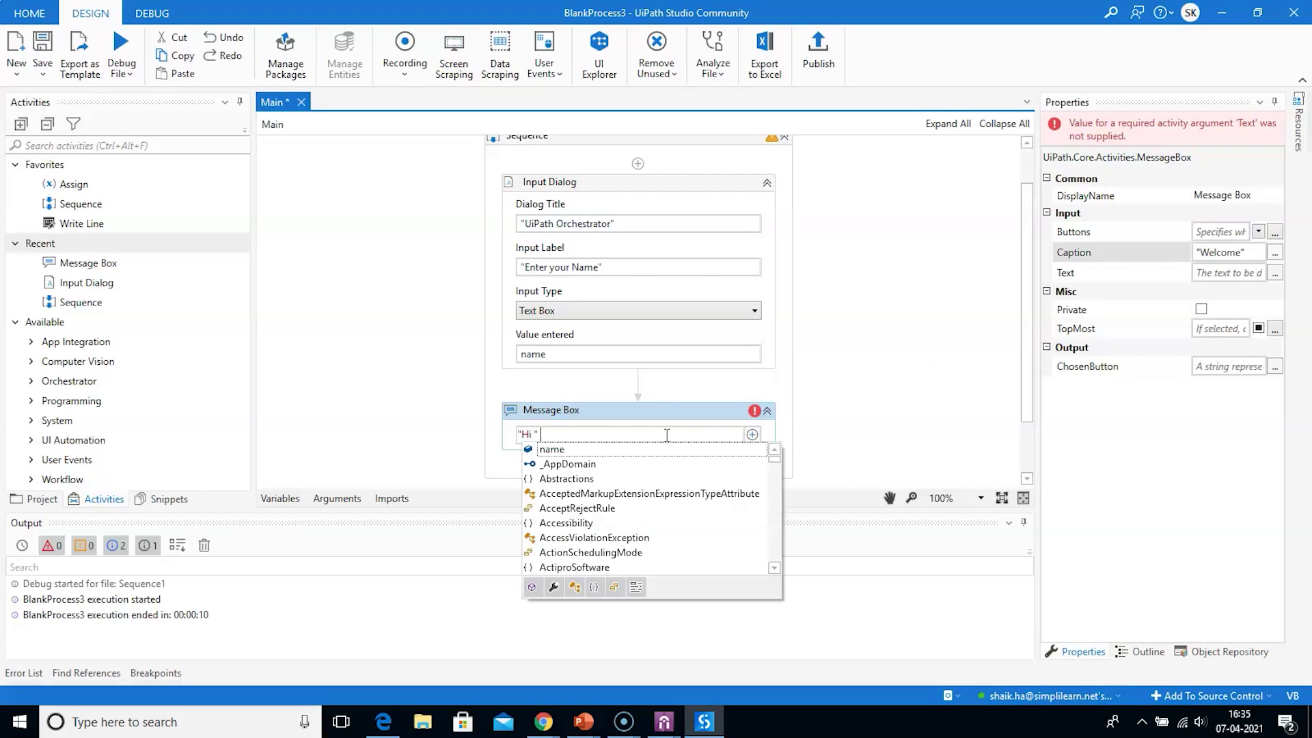
pyautogui.hotkey('ctrl', 'space')
pyautogui.write('+')
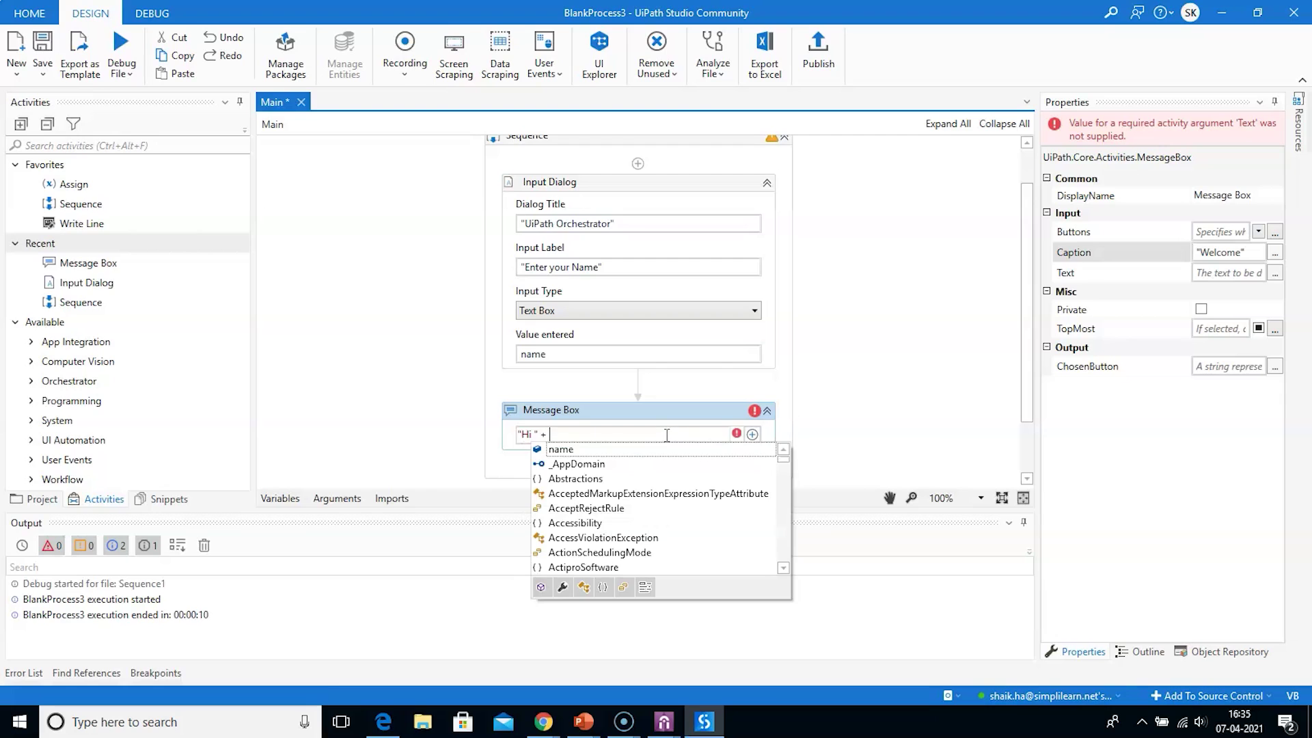
pyautogui.doubleClick(559, 449)
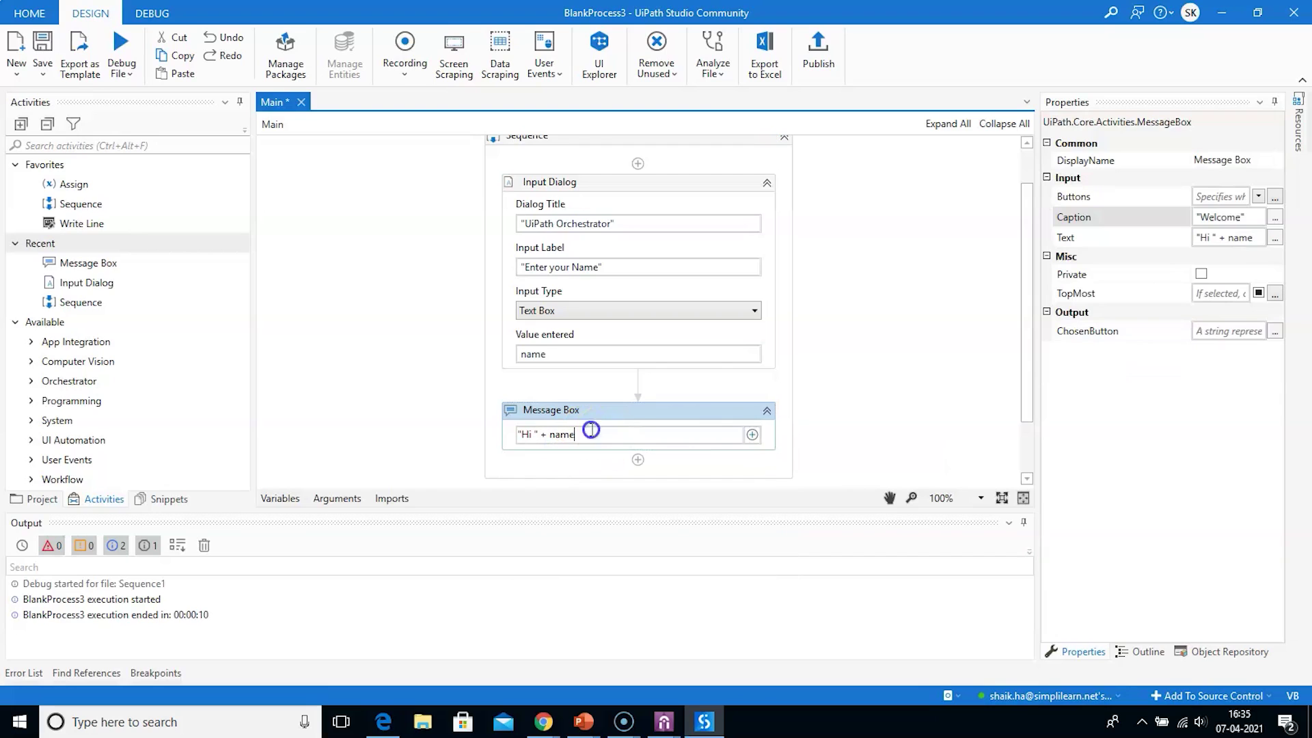
pyautogui.write('+ ')
pyautogui.write('"Thanks for watching this video')
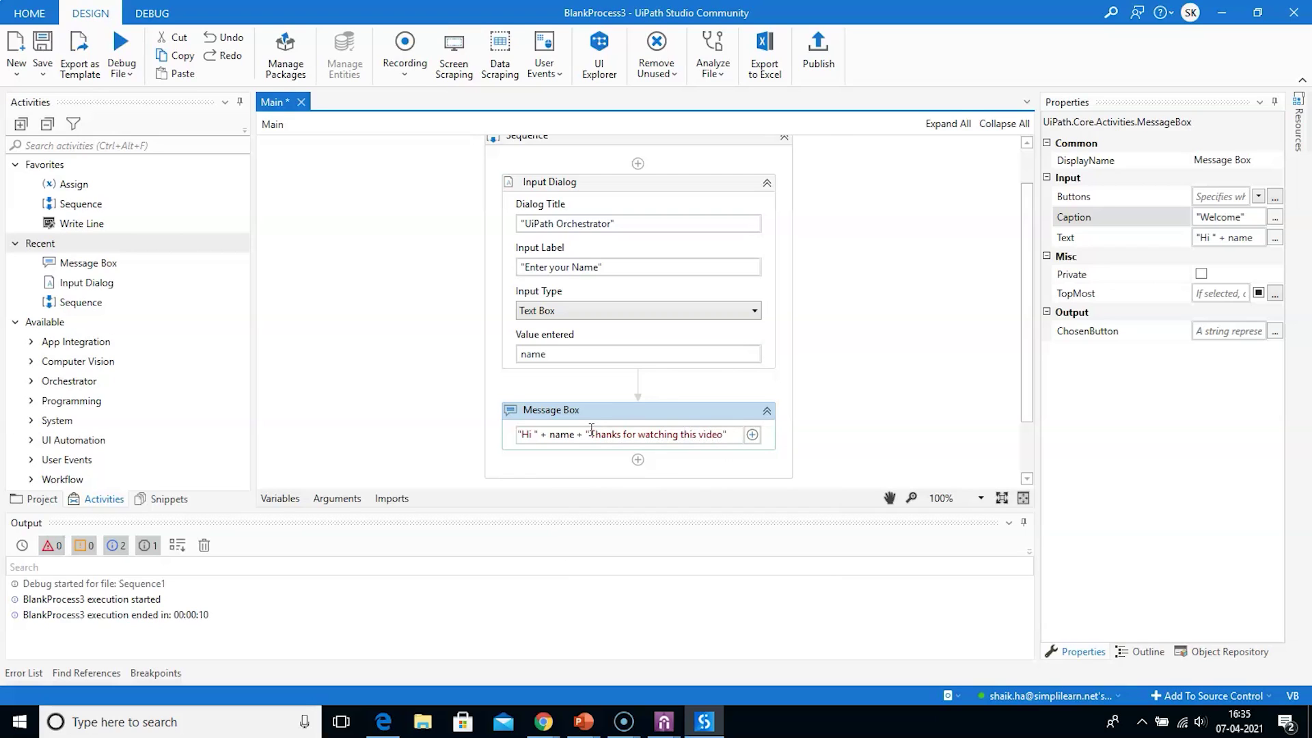
pyautogui.click(820, 408)
pyautogui.click(459, 292)
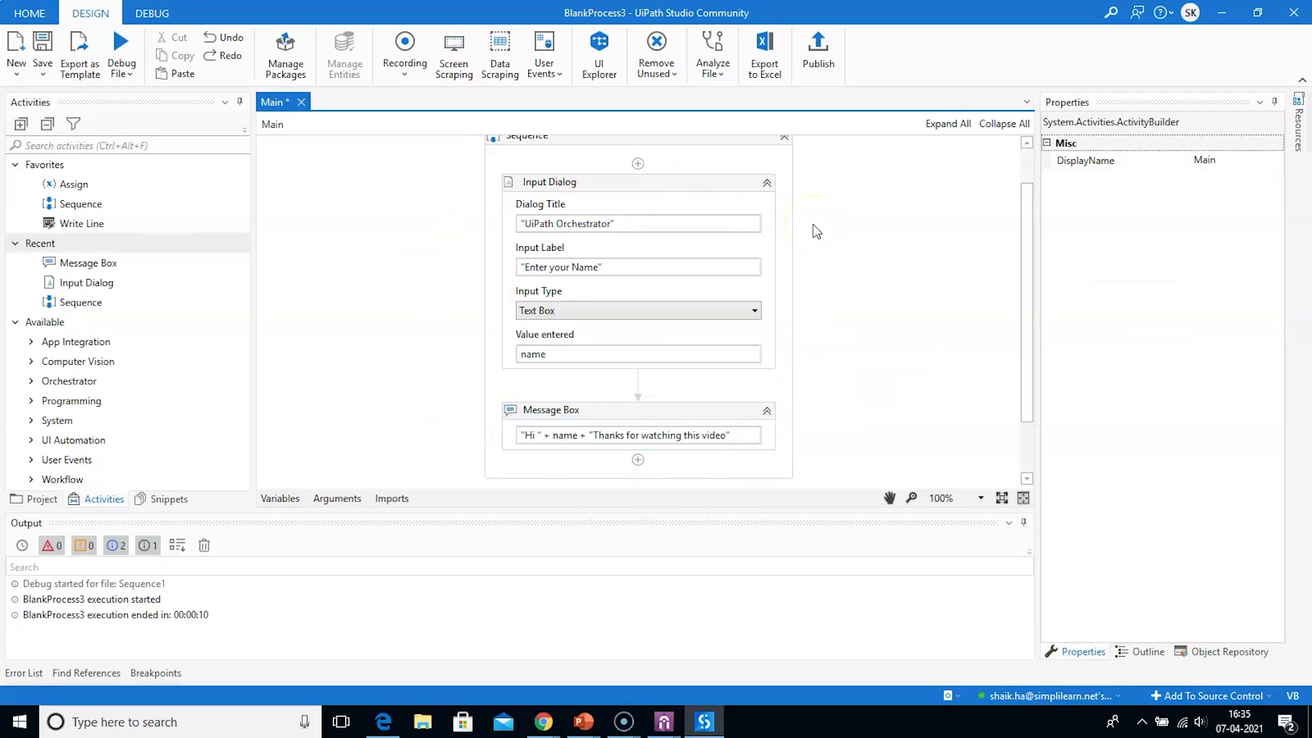
# Publish the BlankProcess3 project as version 1.0.16.
pyautogui.click(818, 68)
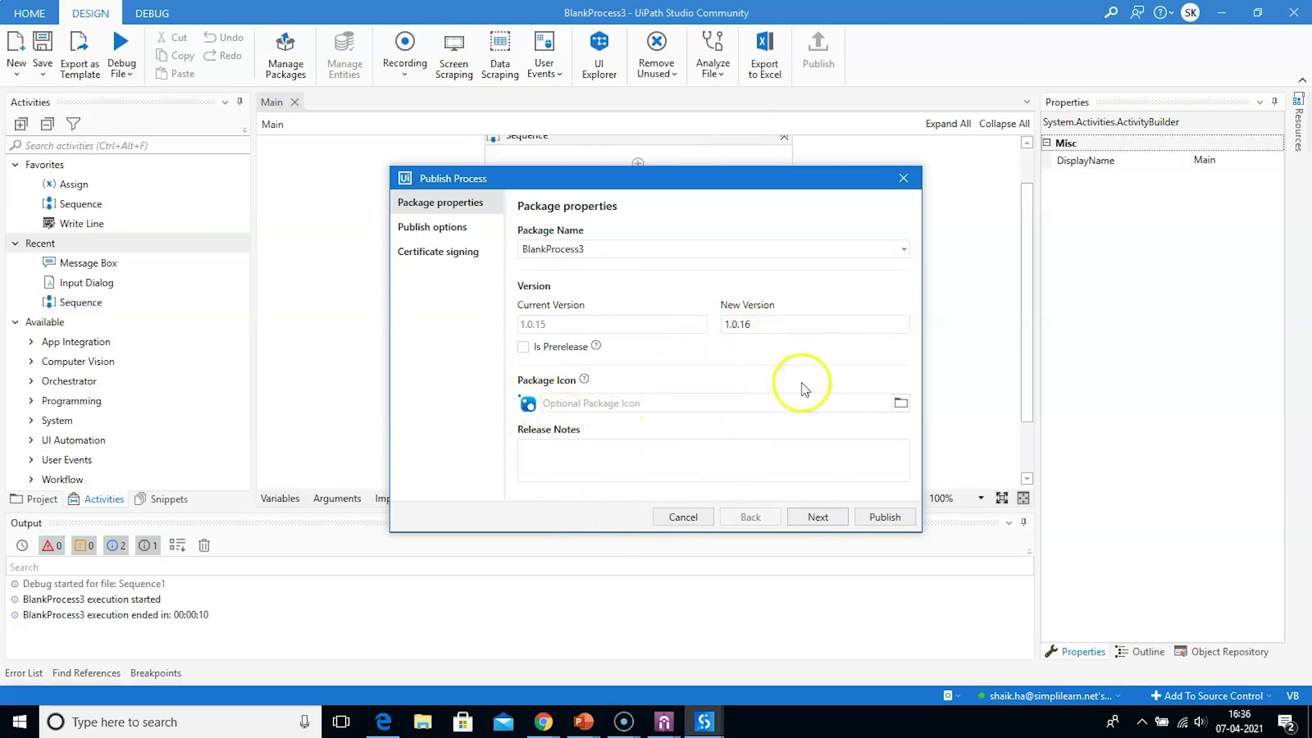
pyautogui.click(885, 519)
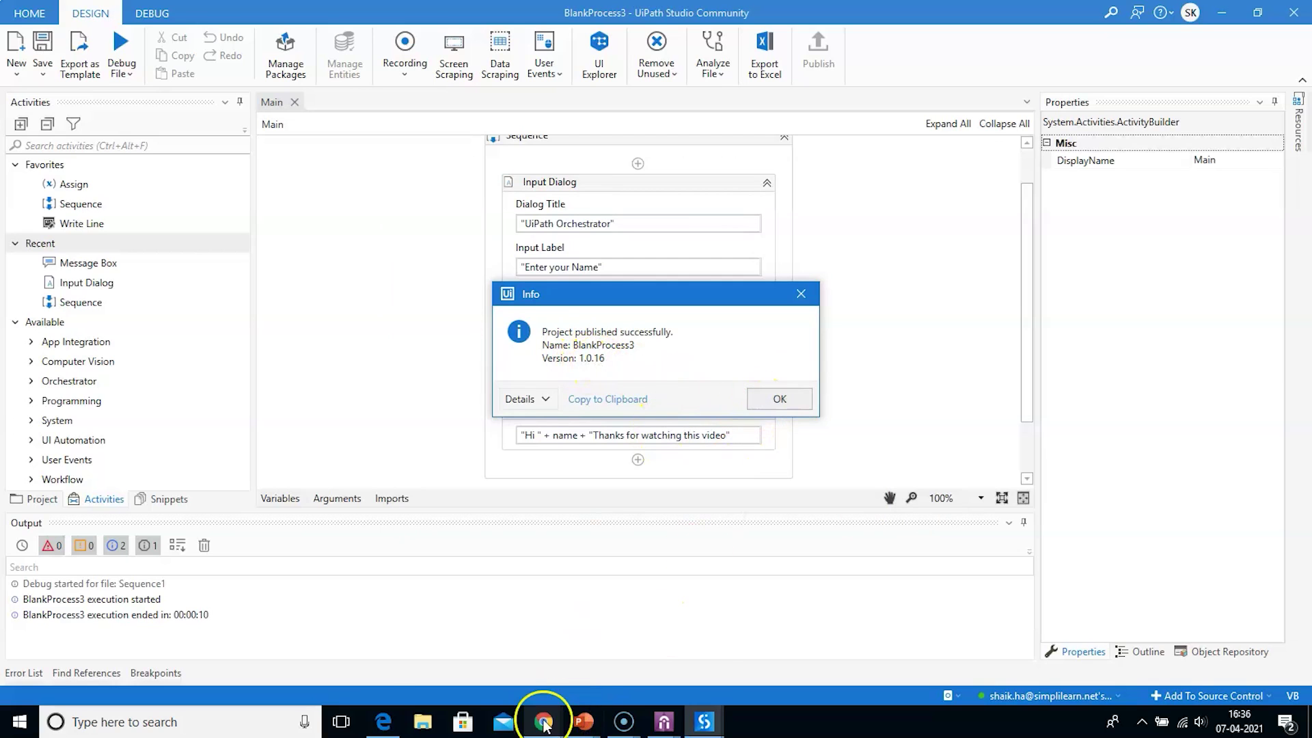
# Switch to Orchestrator in Chrome and view the packages published in My Workspace.
pyautogui.moveTo(540, 719)
pyautogui.click(495, 686)
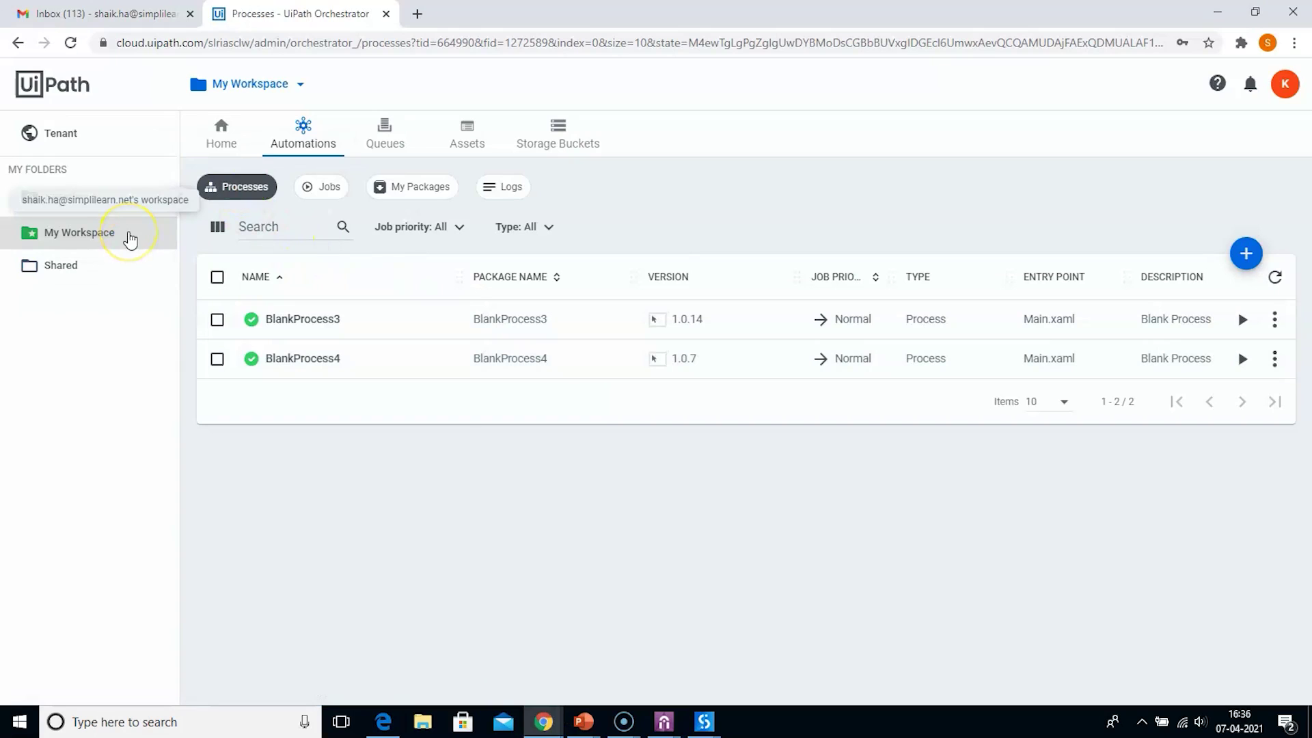
pyautogui.click(99, 233)
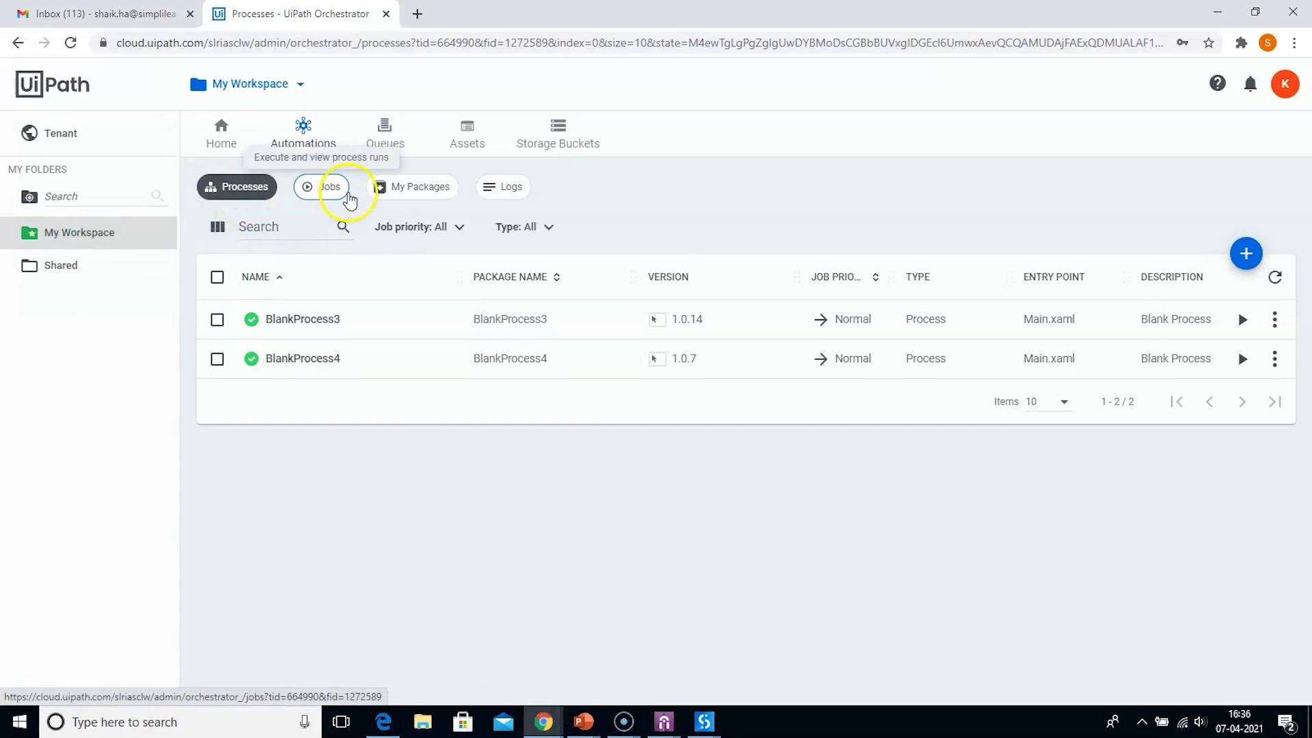
pyautogui.click(410, 196)
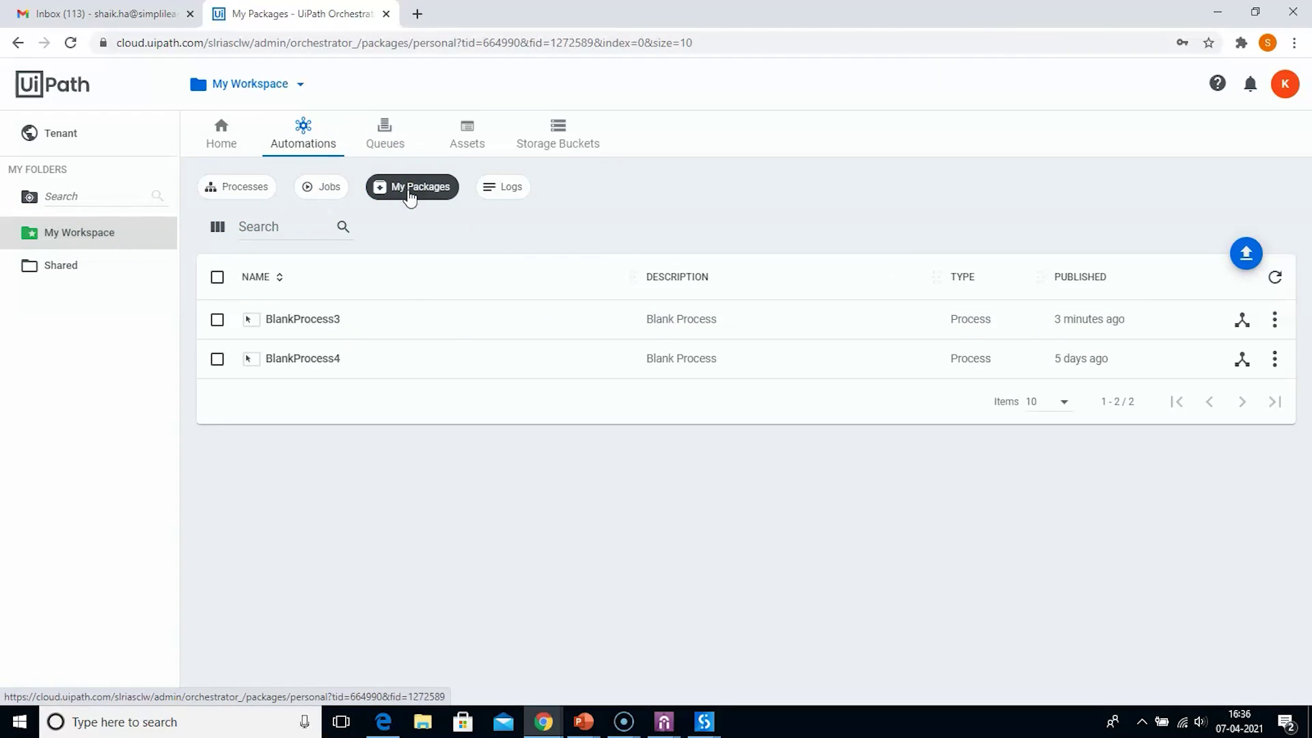
# Refresh the My Workspace package list and return to its list of processes.
pyautogui.click(1274, 278)
pyautogui.click(1275, 279)
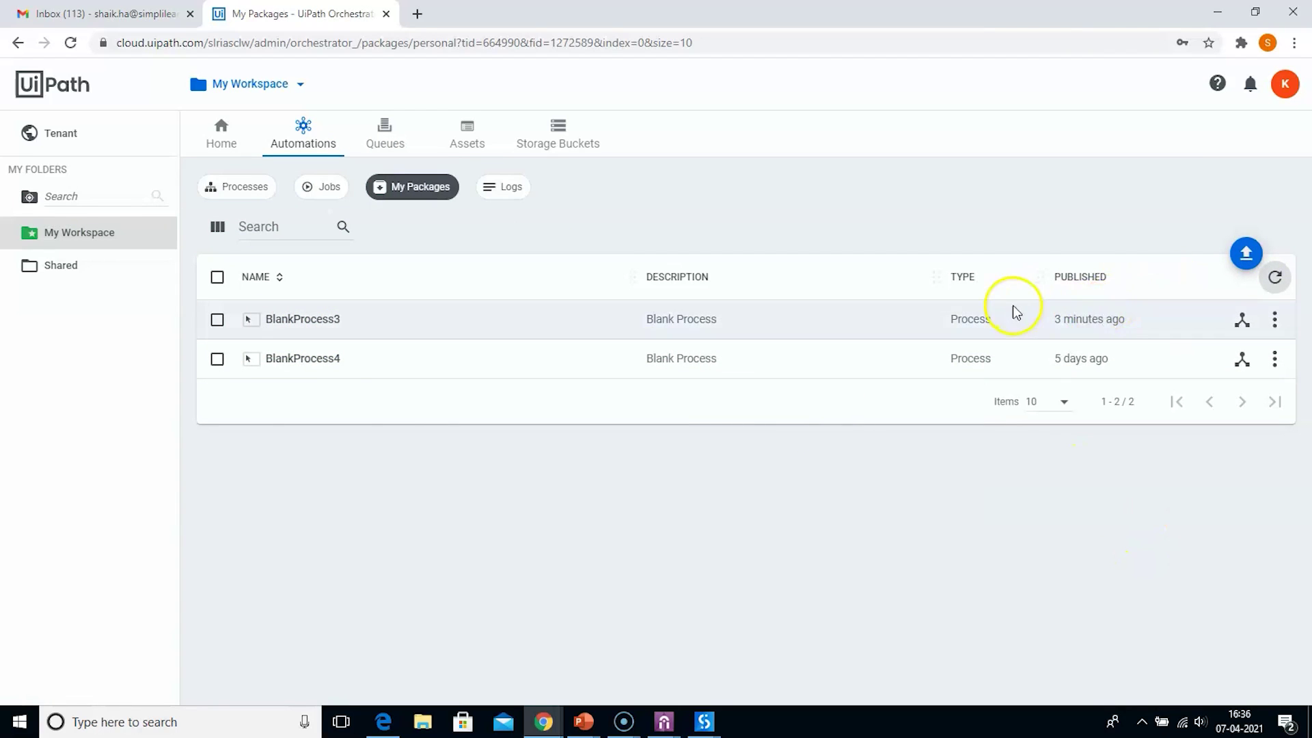
pyautogui.click(1275, 277)
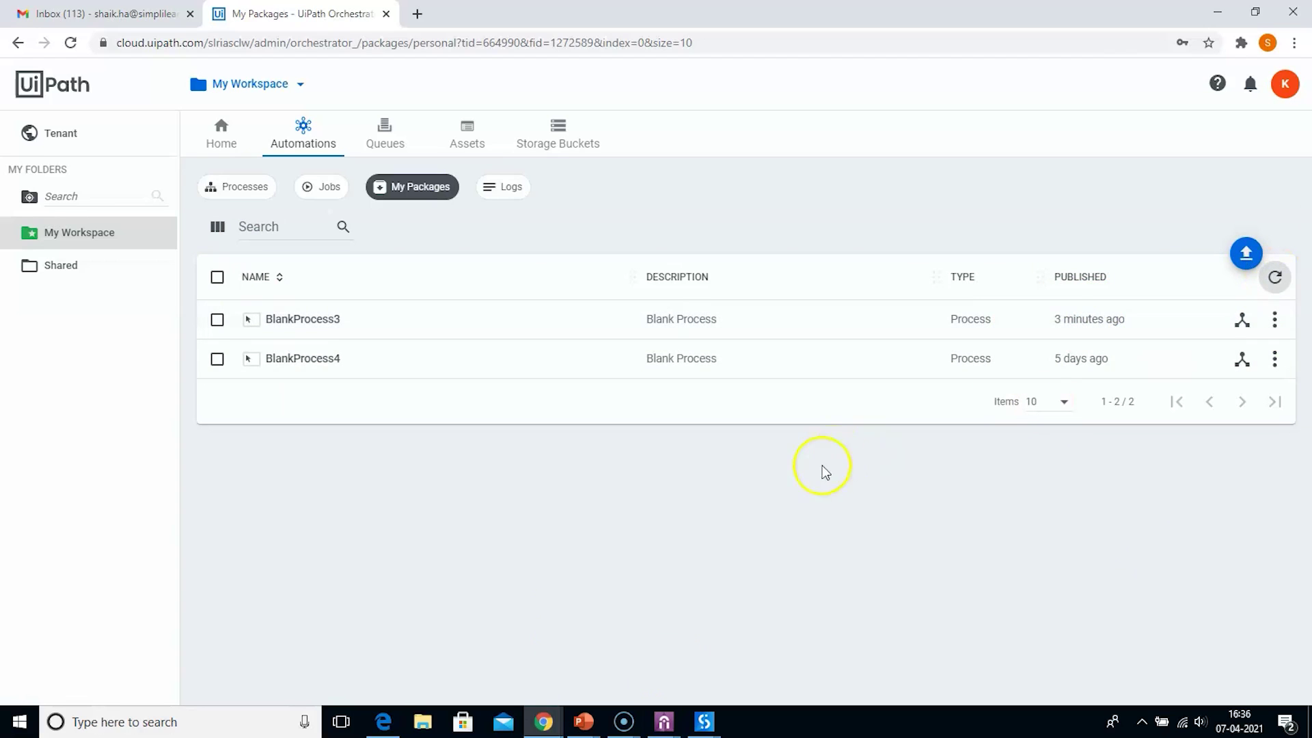
pyautogui.click(231, 185)
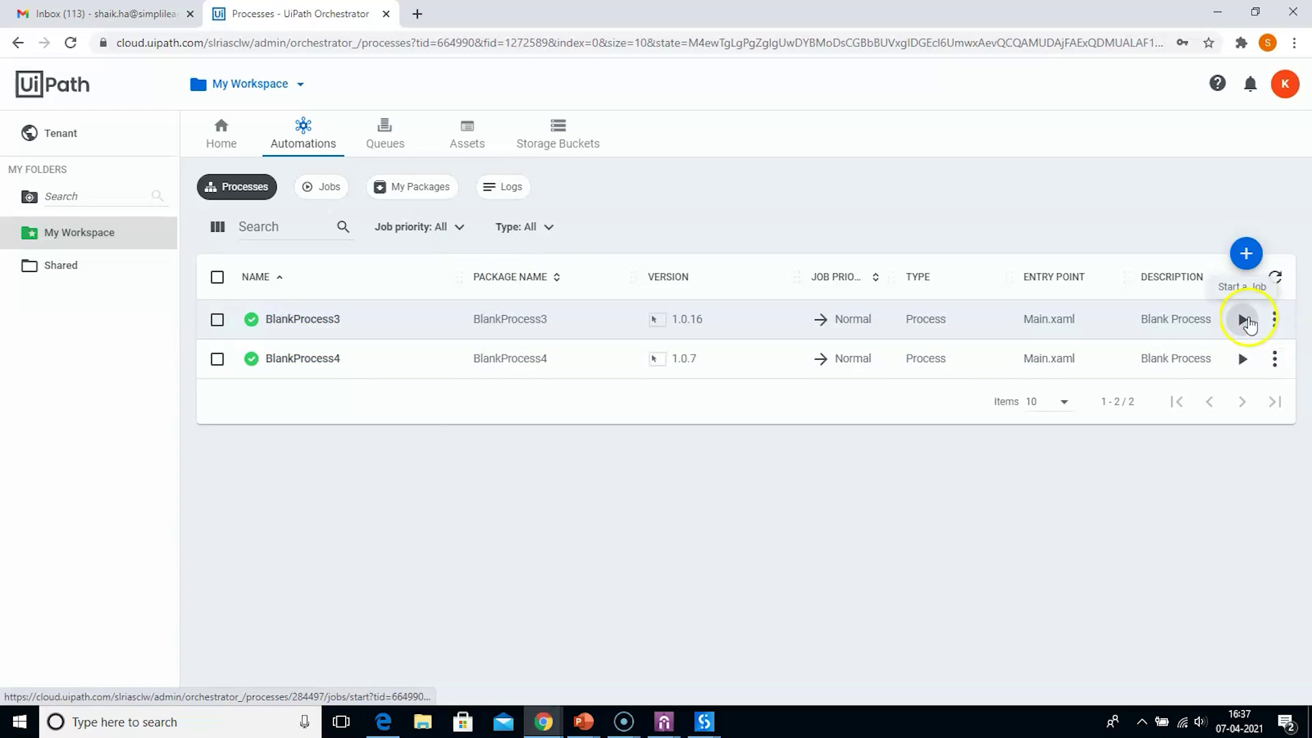
# Start a job for the BlankProcess3 process with Normal priority, executing it 1 time.
pyautogui.click(1244, 319)
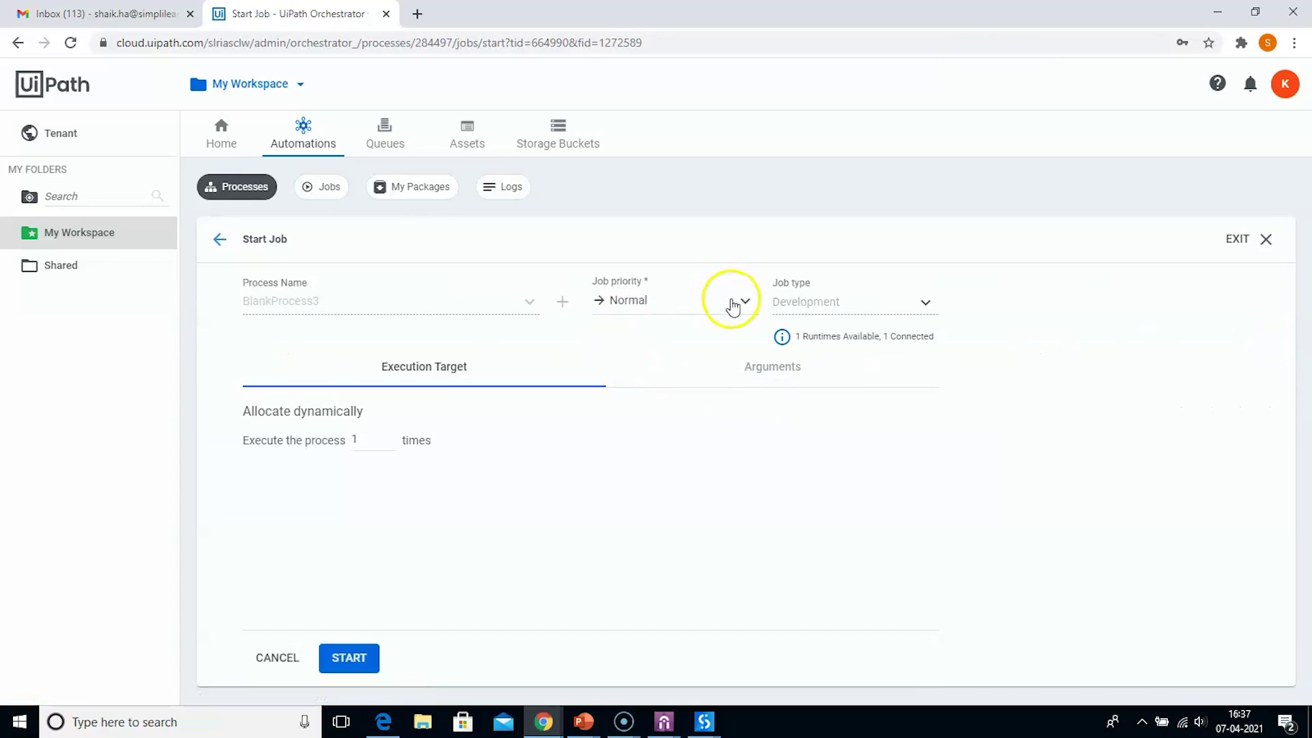
pyautogui.click(744, 307)
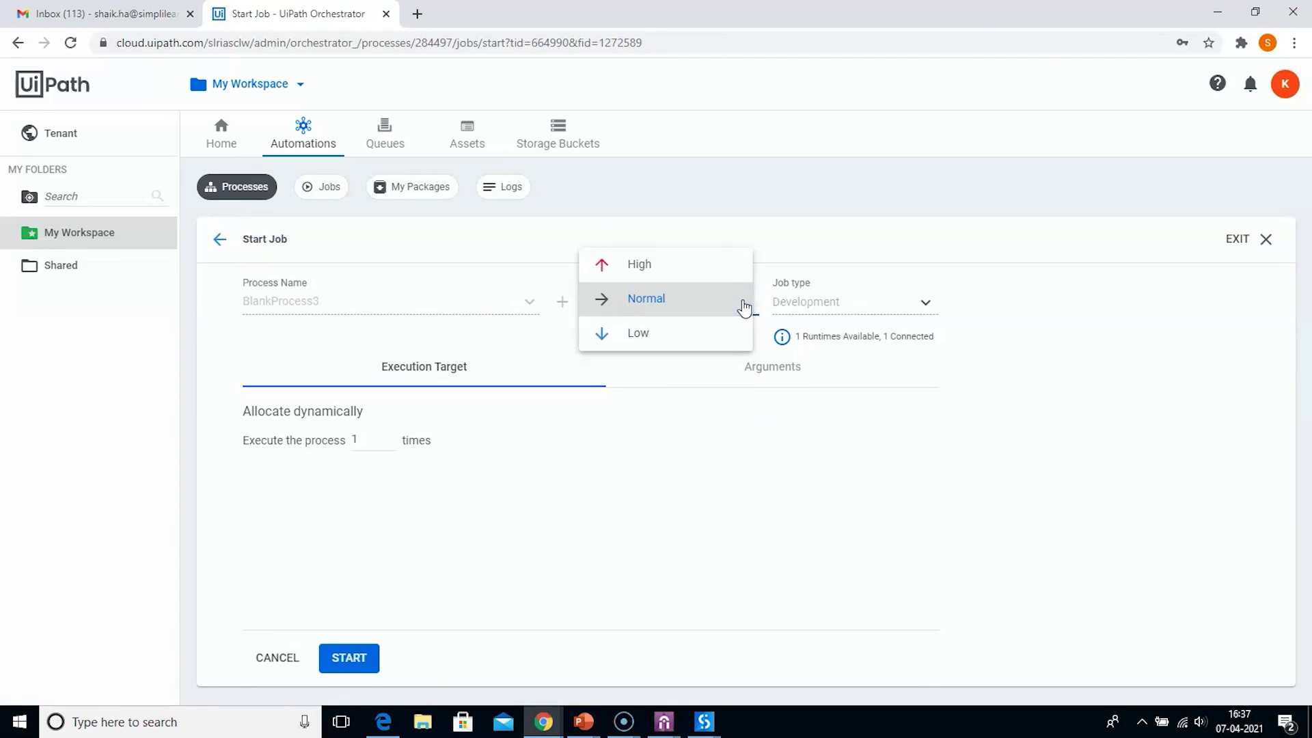
pyautogui.click(743, 301)
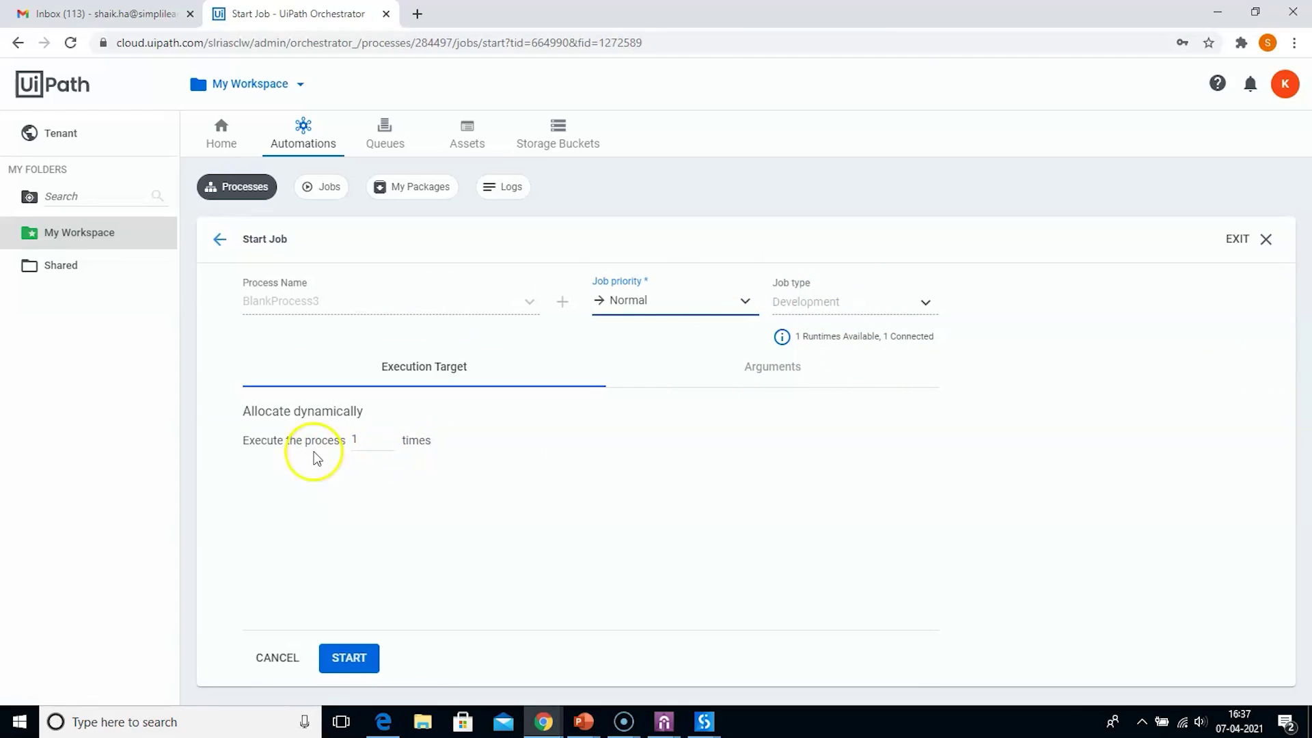
pyautogui.click(350, 658)
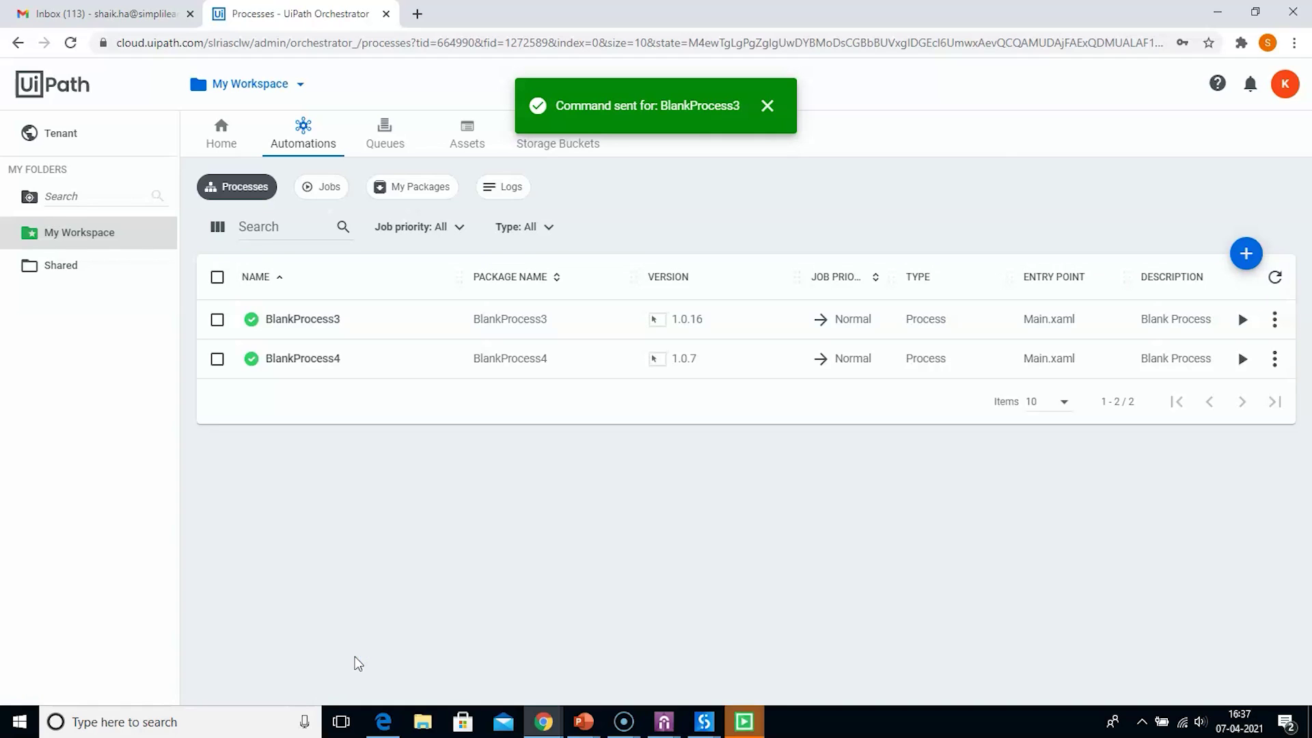
# Bring the running job's UiPath Orchestrator input dialog to the front and submit a first name in it.
pyautogui.moveTo(745, 720)
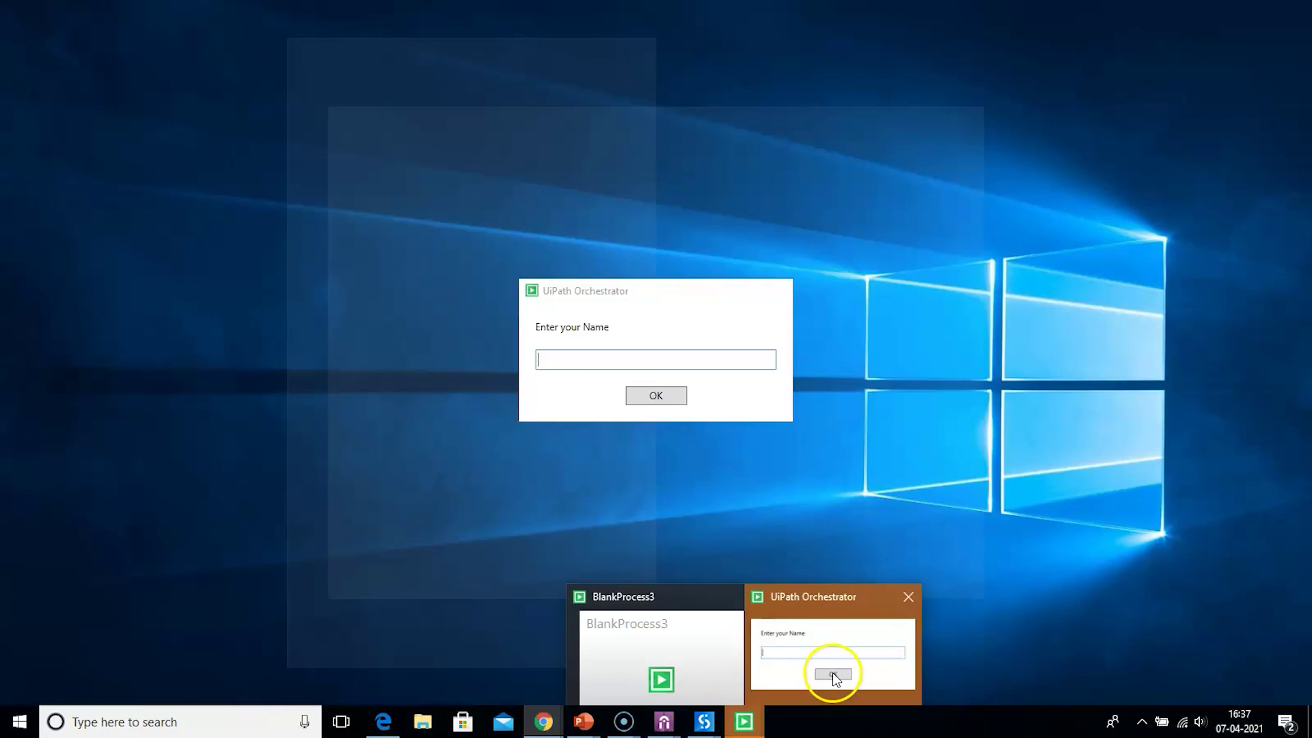
pyautogui.click(833, 678)
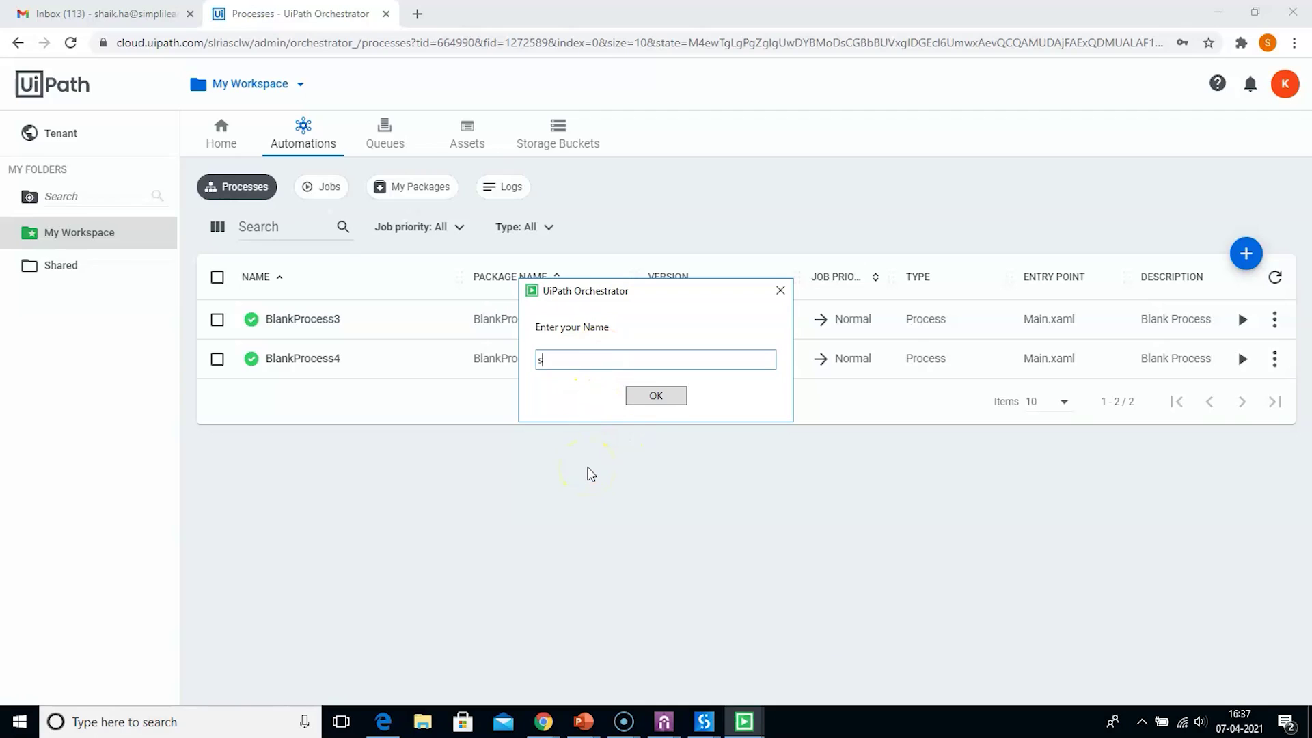
pyautogui.write('sam')
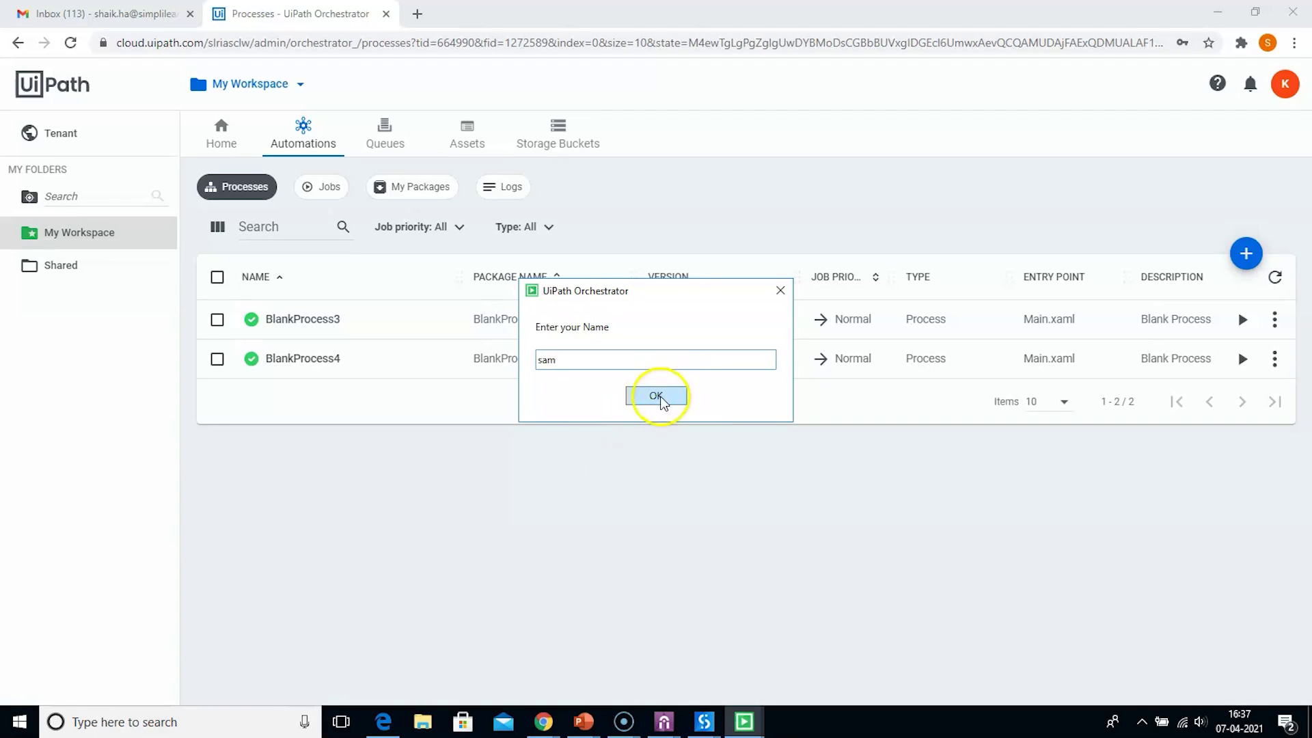
pyautogui.click(657, 396)
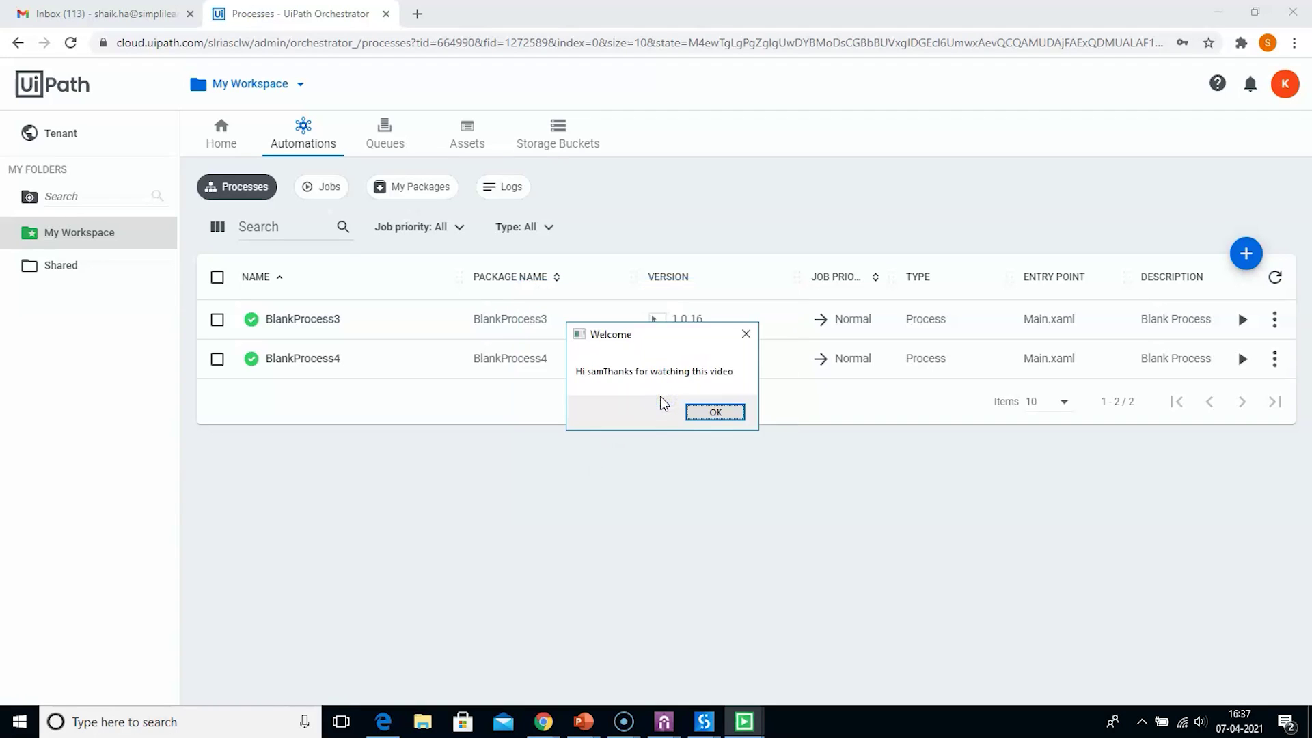